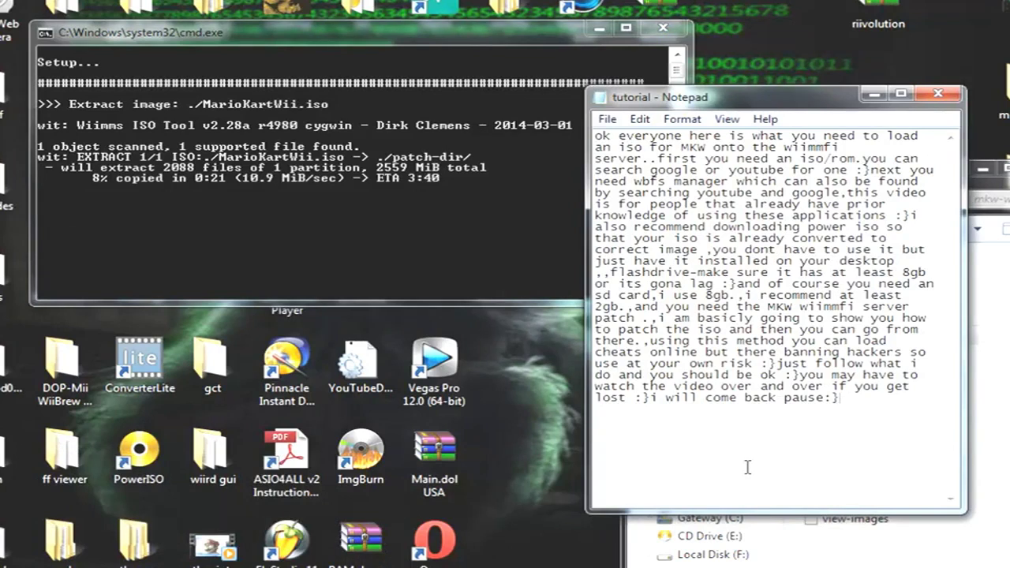
text(just le)
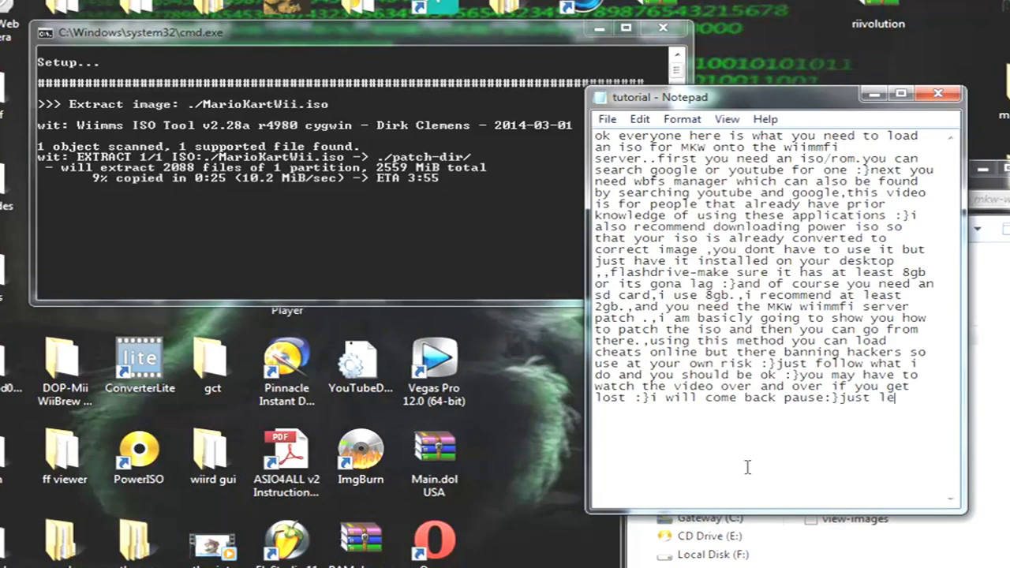
text(t it )
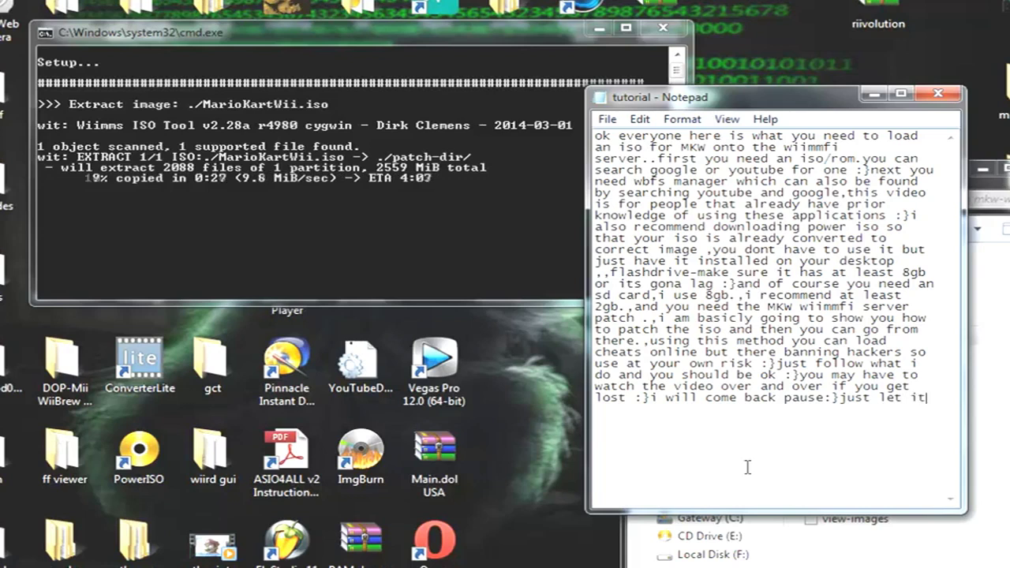
text(complete)
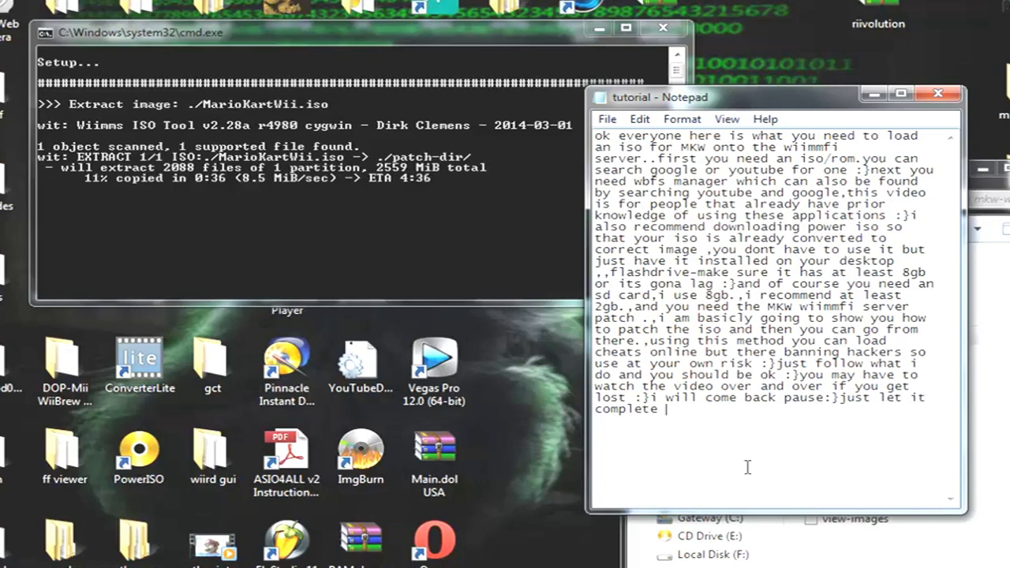
text( :} pause )
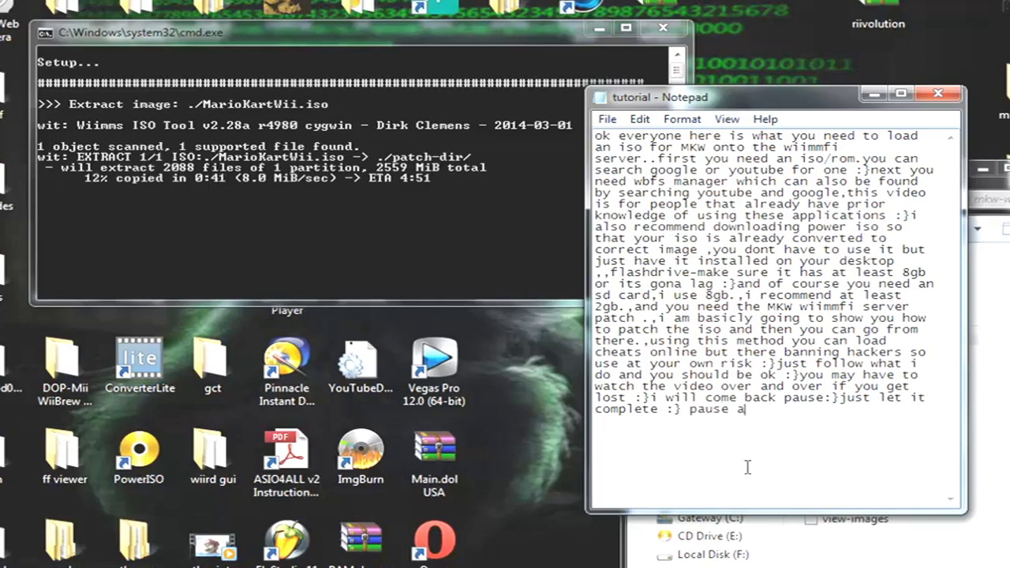
text(again :})
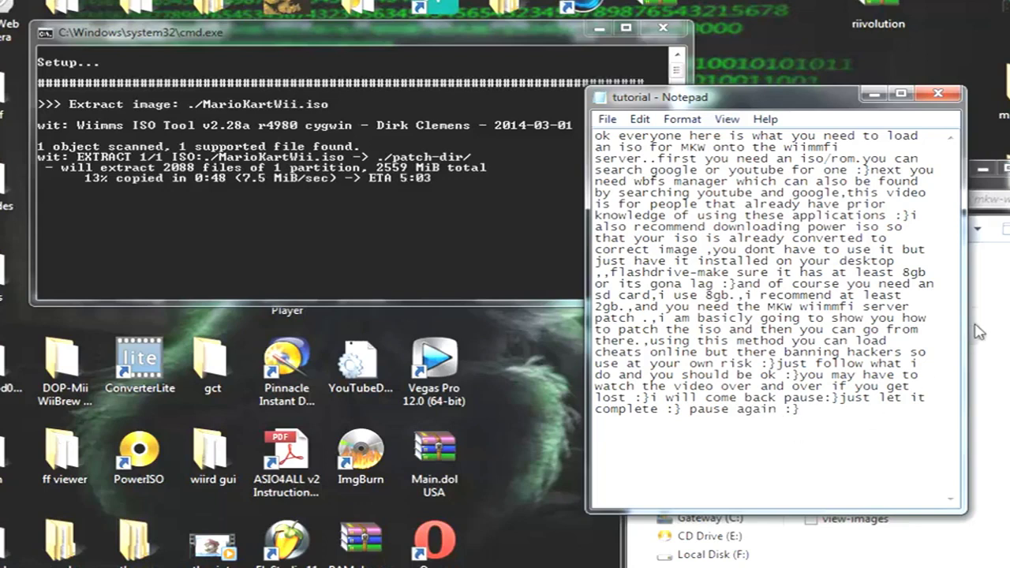
click(871, 96)
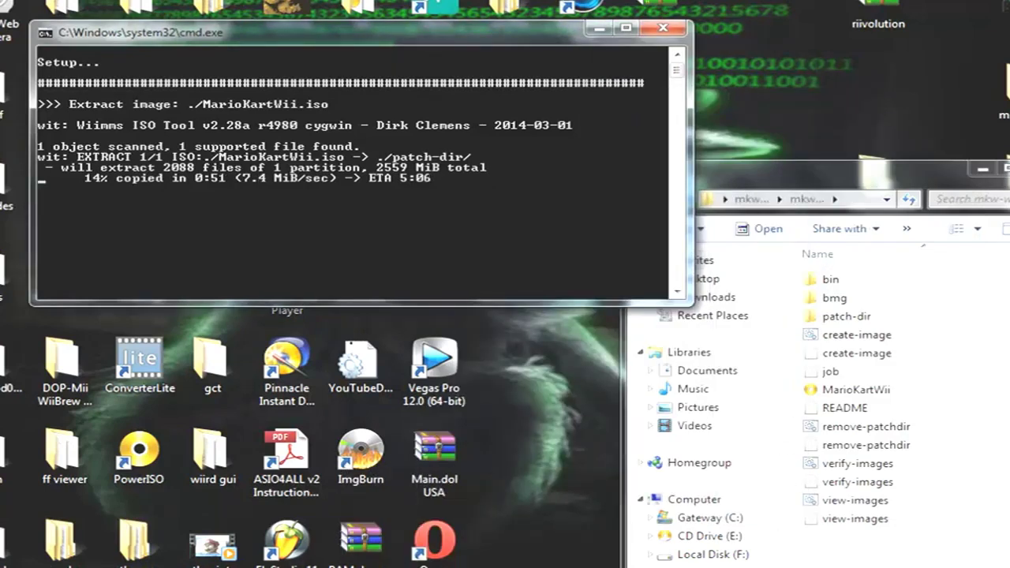
click(552, 544)
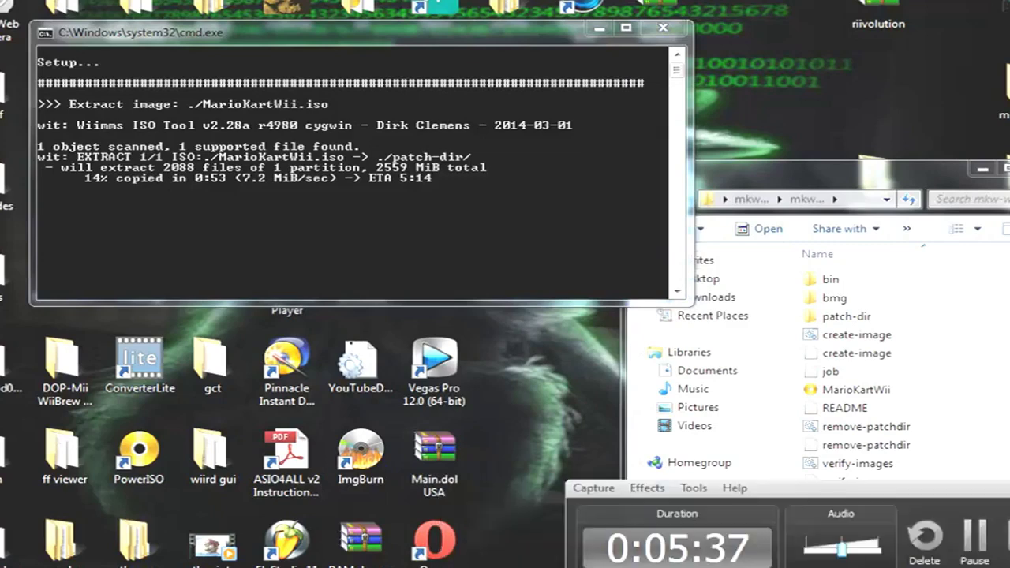
click(998, 550)
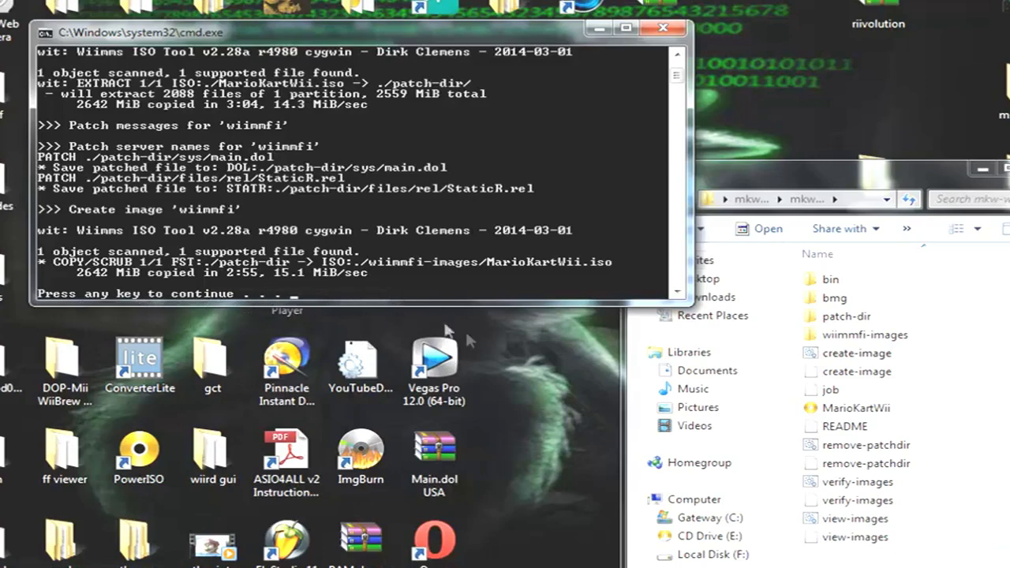
key(Return)
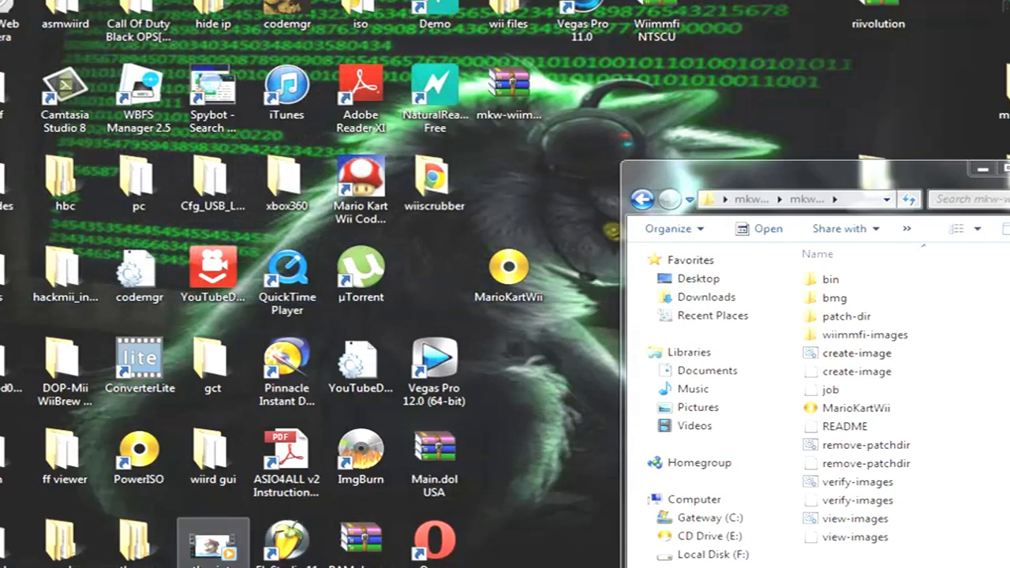
click(277, 563)
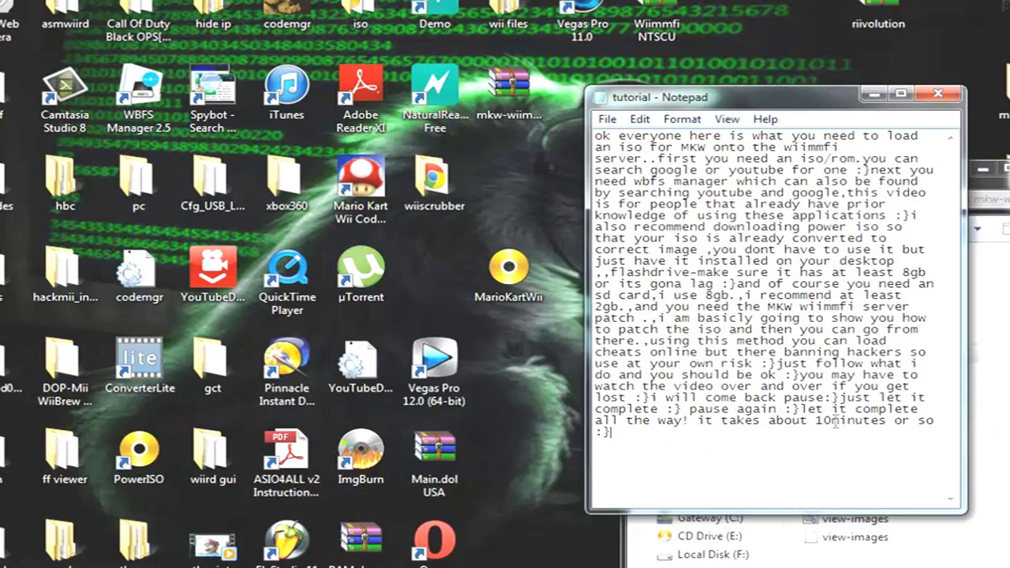
click(872, 94)
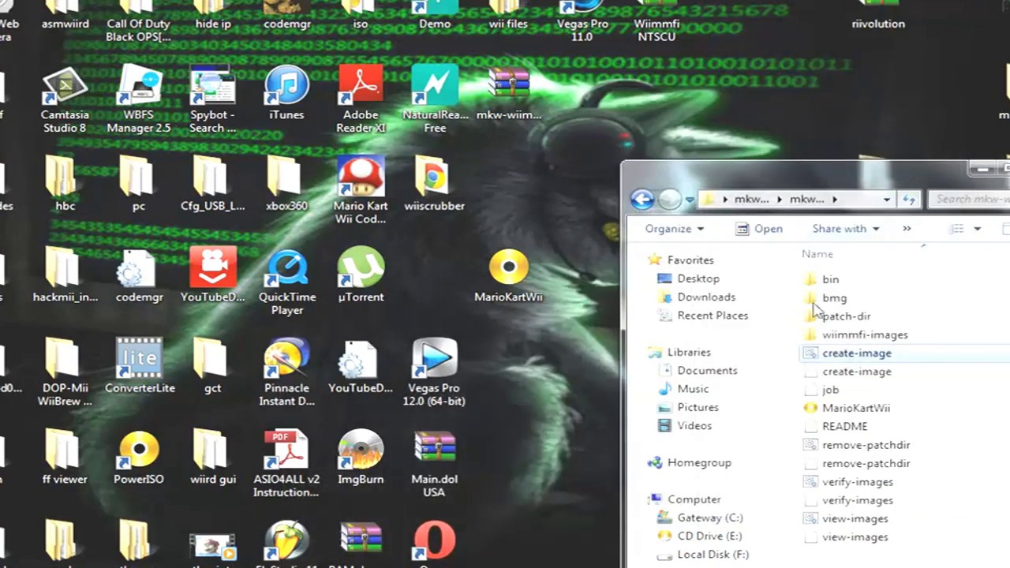
double_click(864, 336)
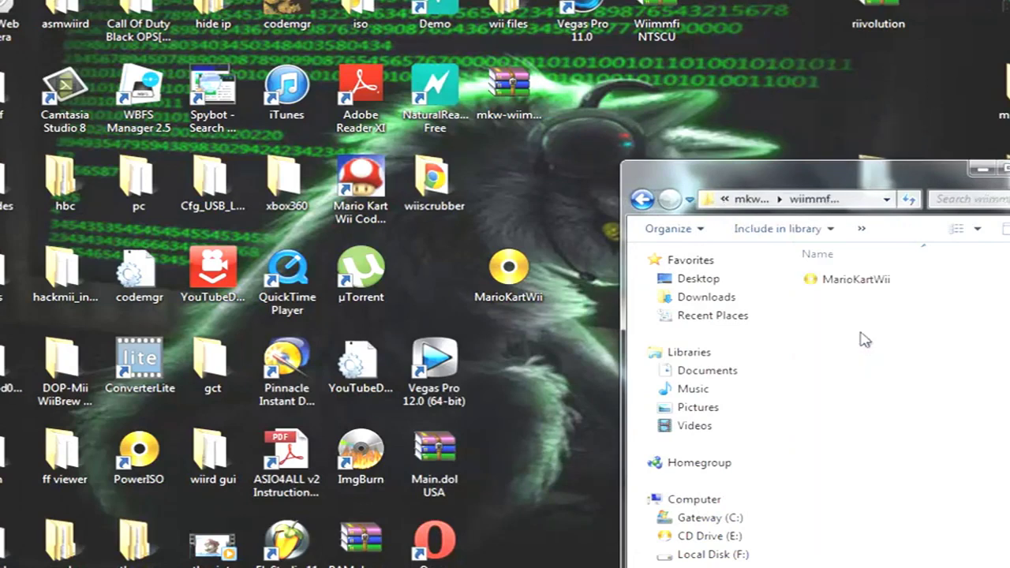
click(852, 282)
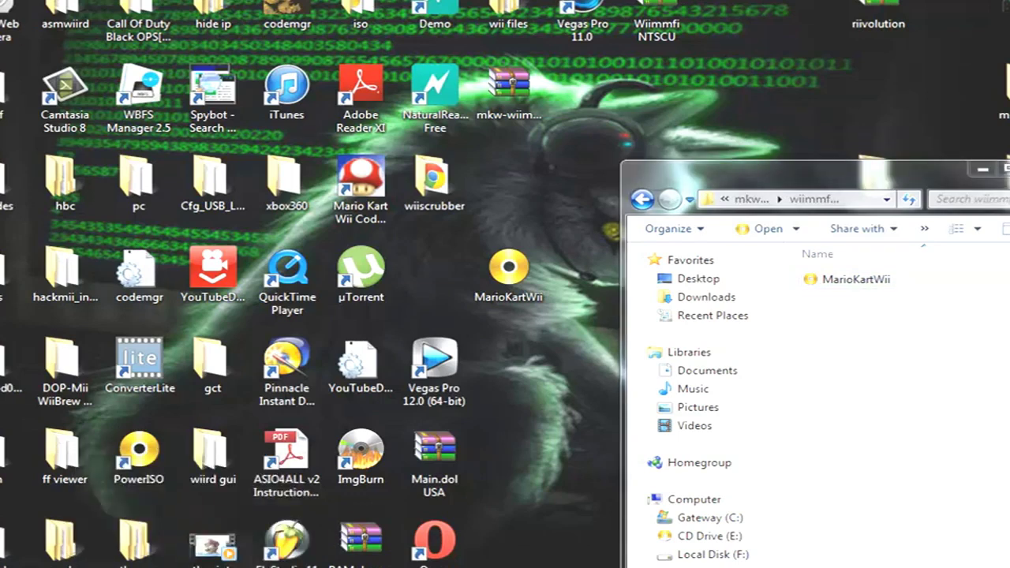
key(alt+Tab)
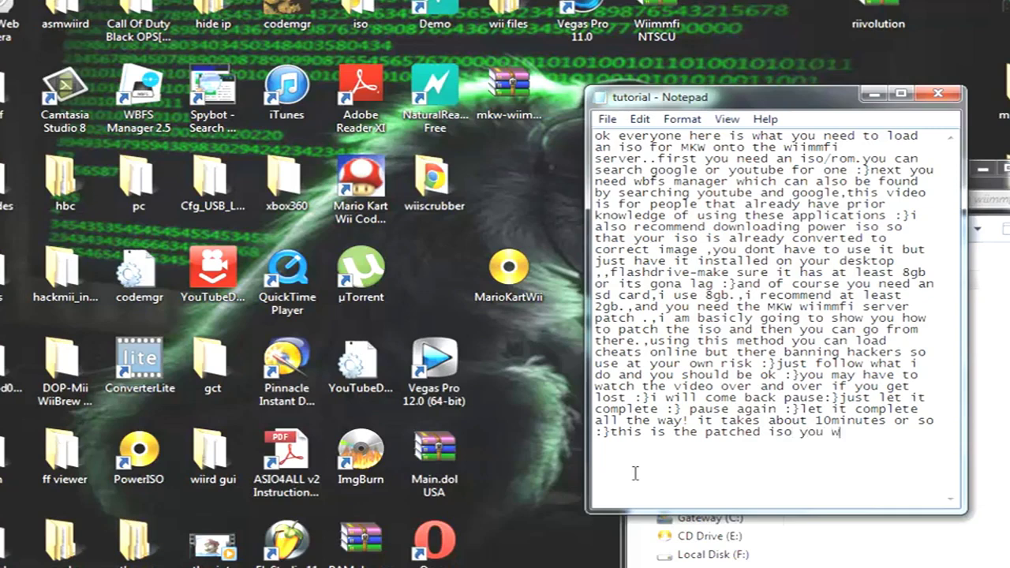
text(ll load :})
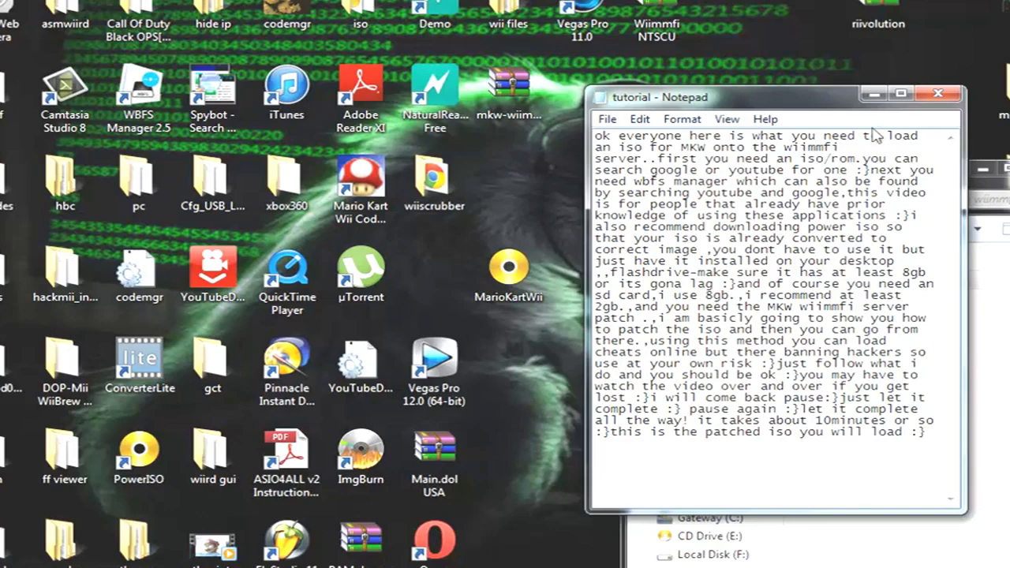
click(872, 94)
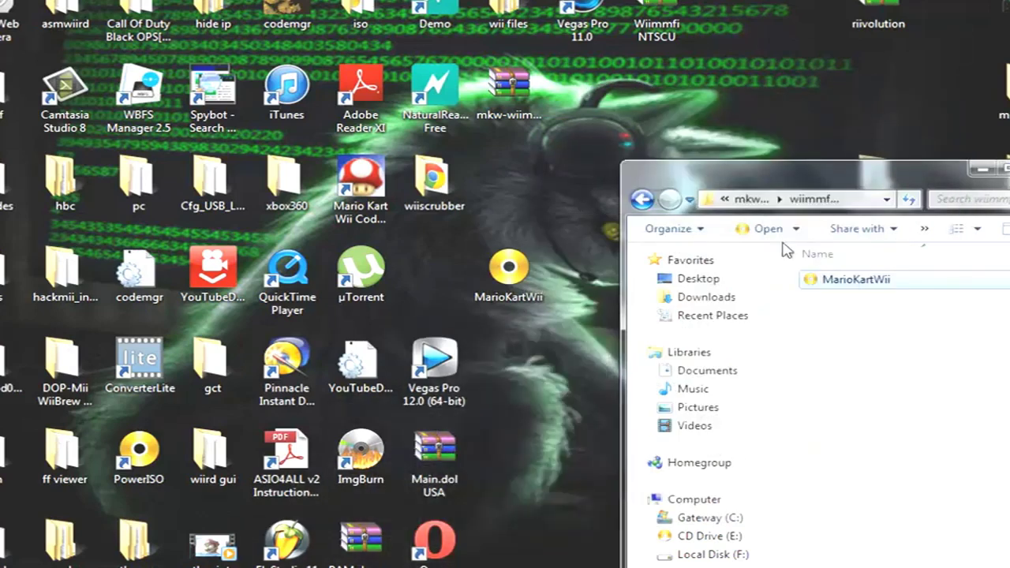
click(140, 110)
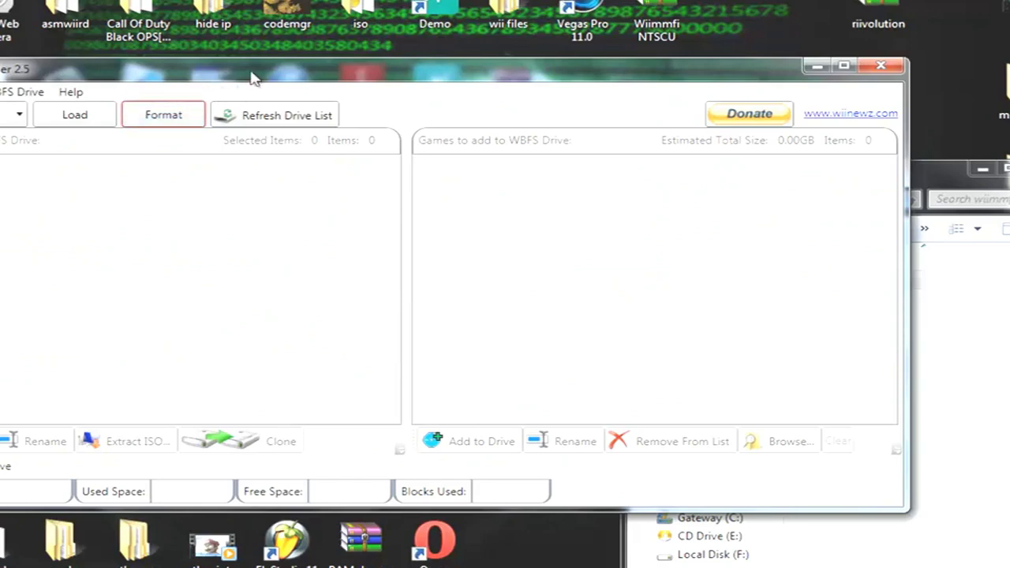
drag(251, 78, 328, 68)
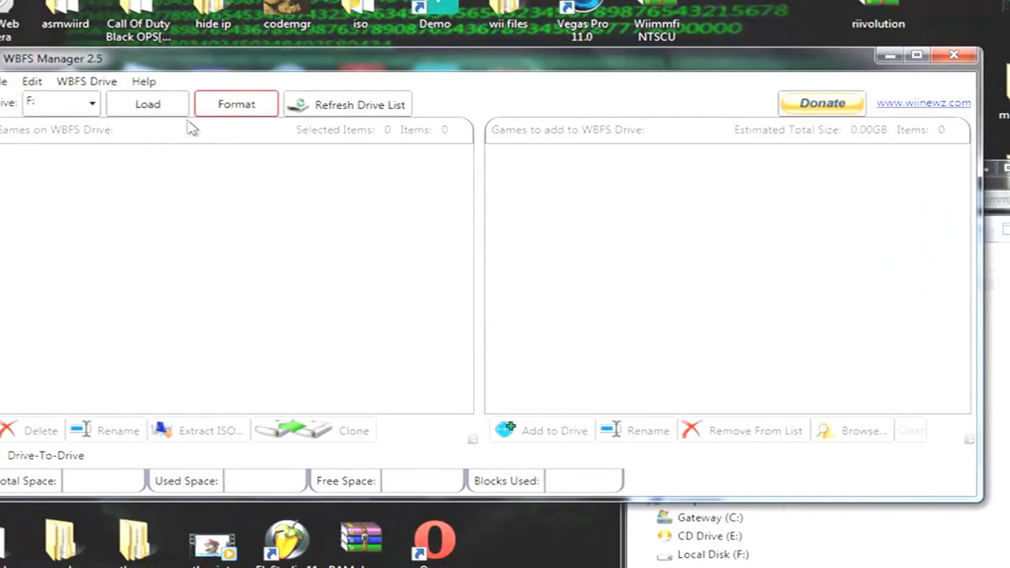
click(339, 106)
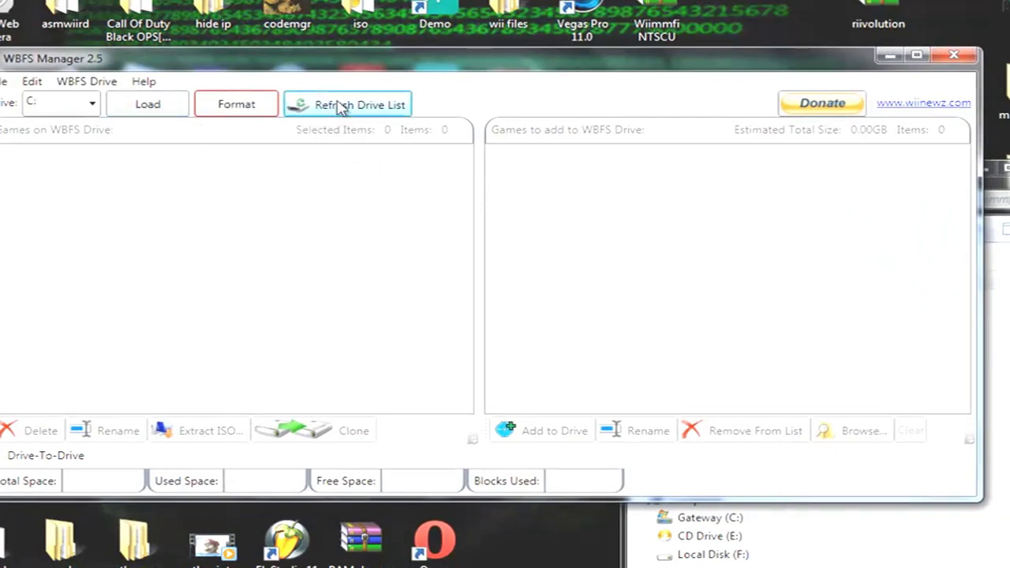
click(95, 108)
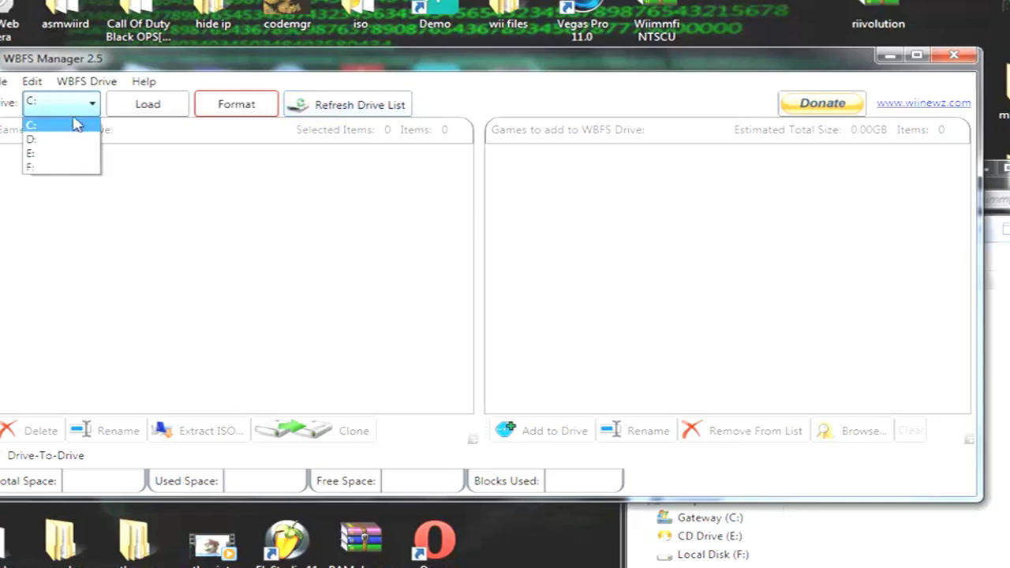
click(49, 169)
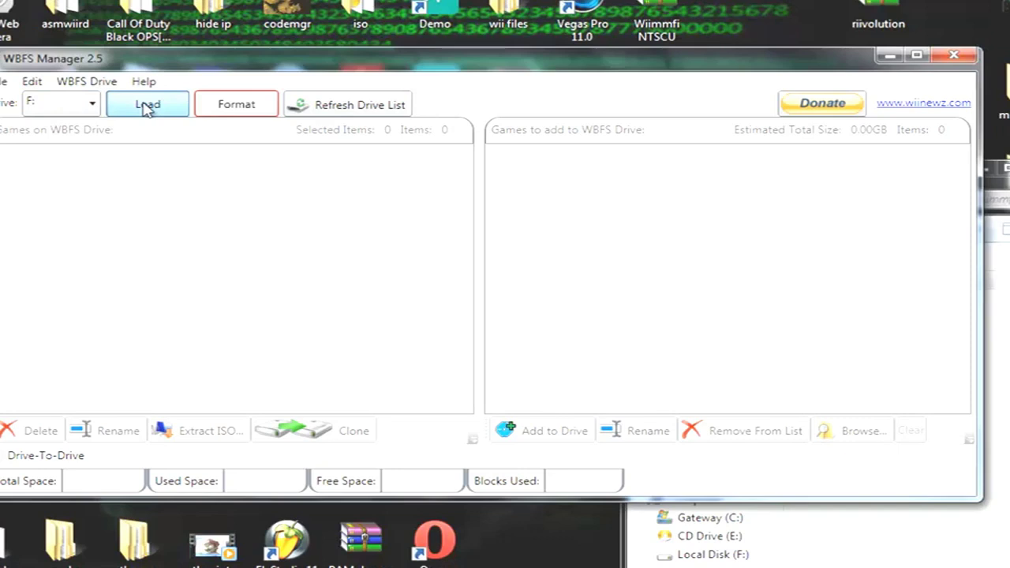
click(147, 108)
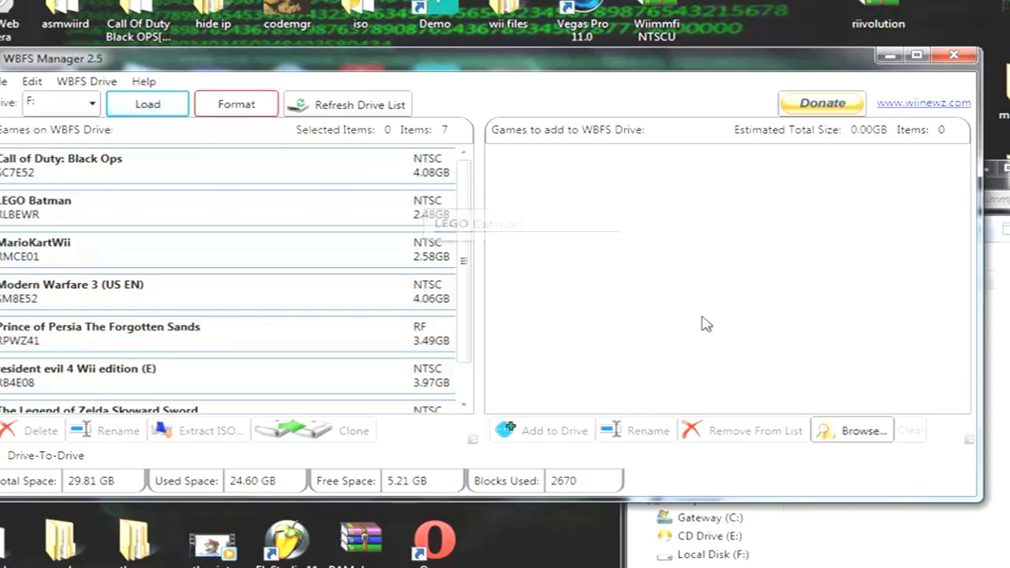
click(858, 436)
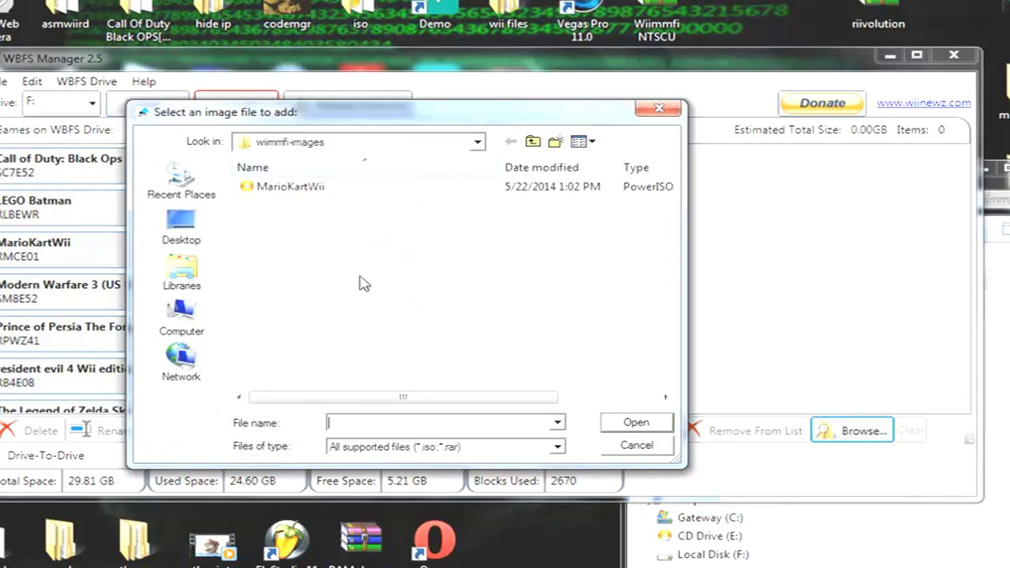
click(180, 236)
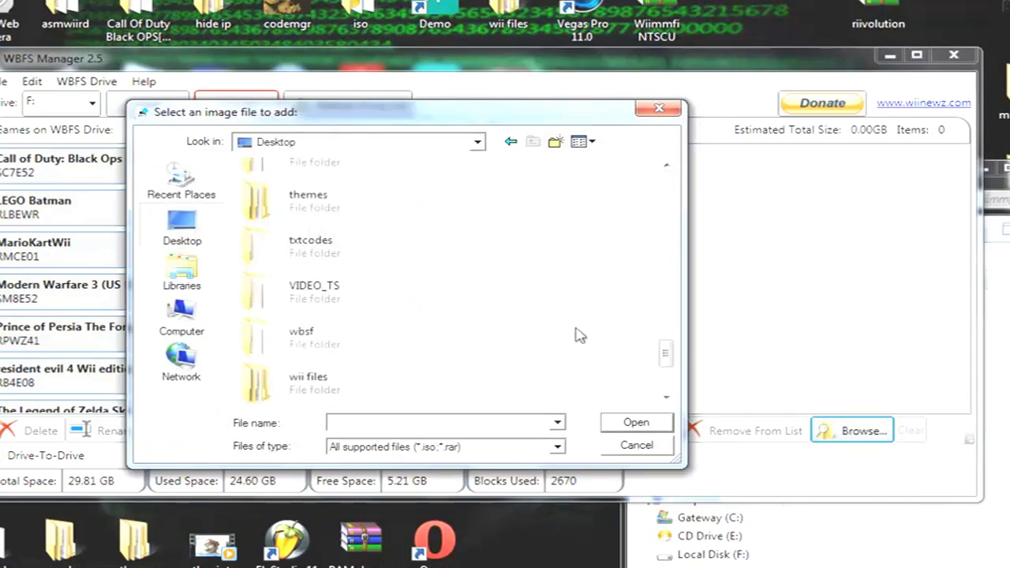
click(665, 397)
click(664, 397)
click(665, 397)
click(665, 396)
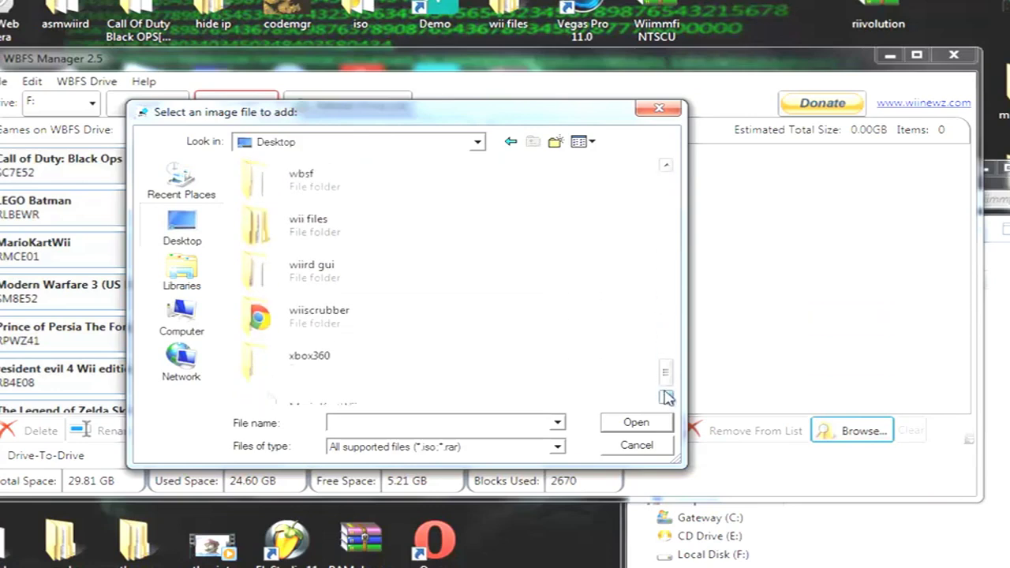
click(665, 397)
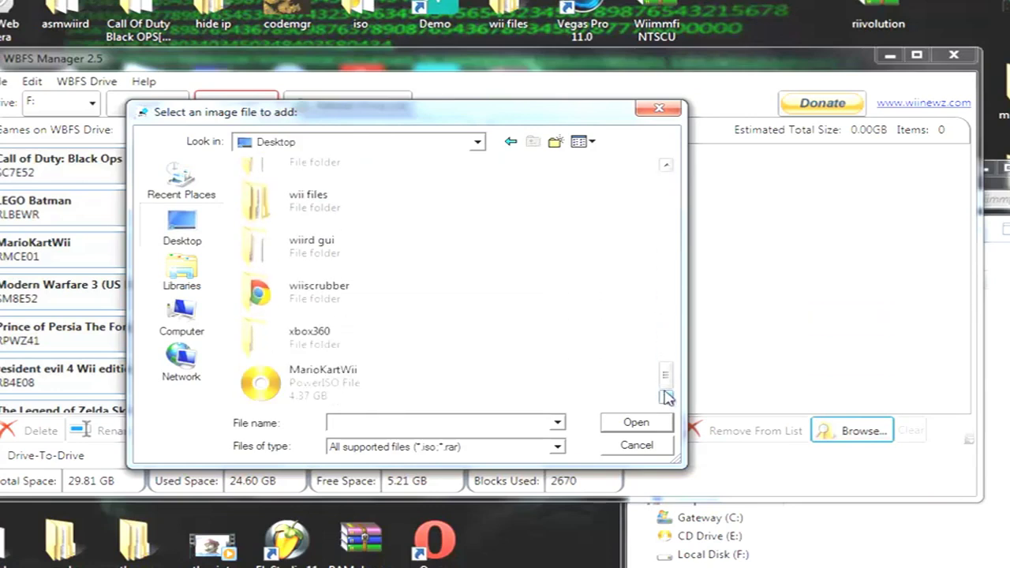
click(665, 166)
click(665, 166)
click(664, 166)
click(664, 166)
click(665, 165)
click(665, 166)
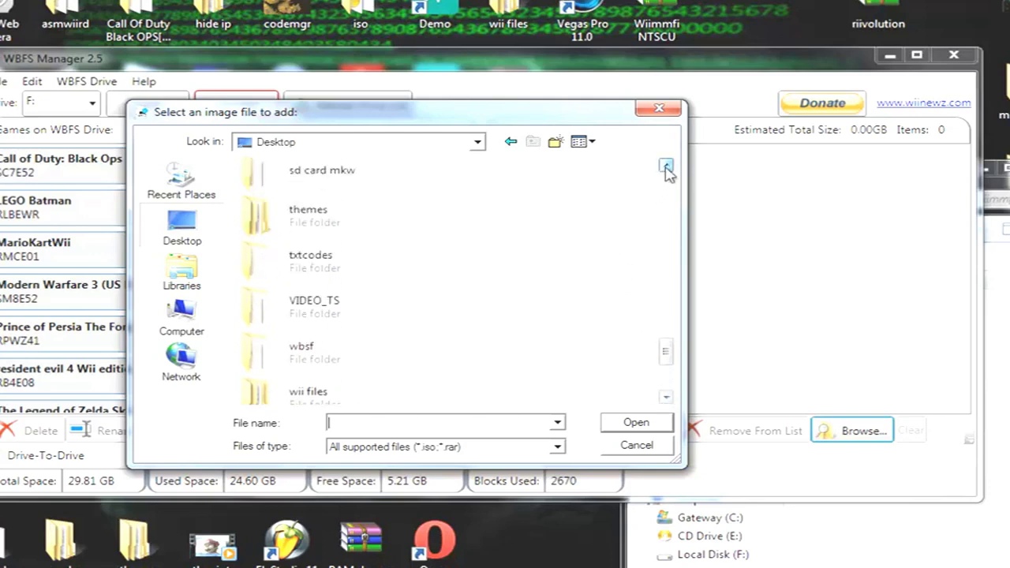
click(665, 166)
click(665, 166)
click(665, 165)
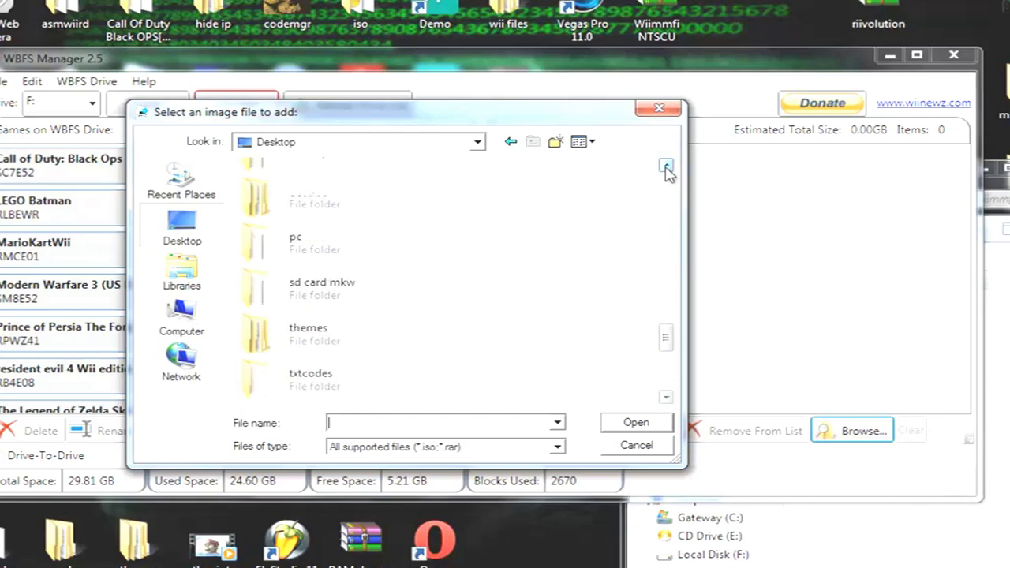
click(664, 166)
click(665, 166)
click(665, 166)
click(664, 166)
click(665, 166)
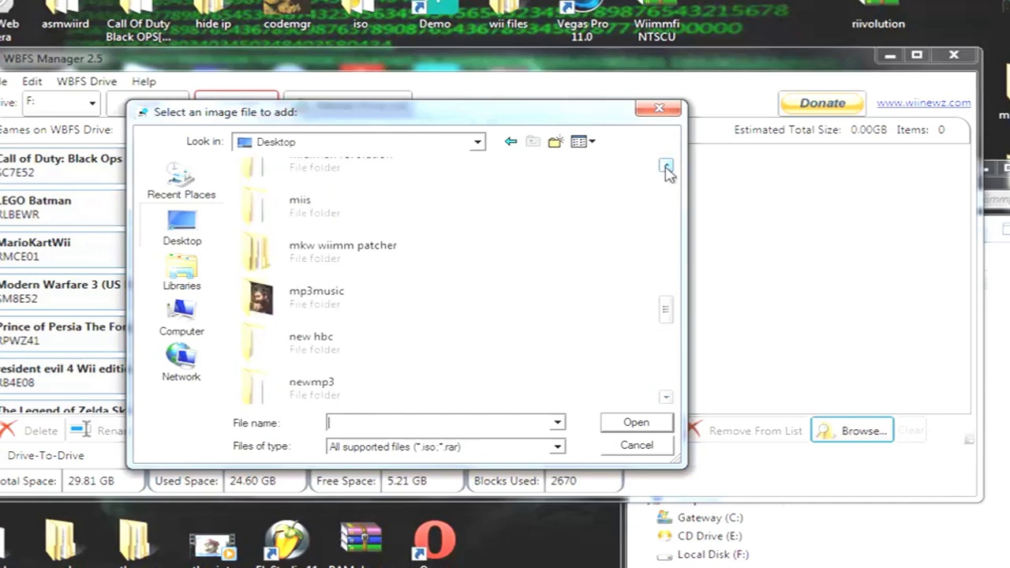
double_click(321, 255)
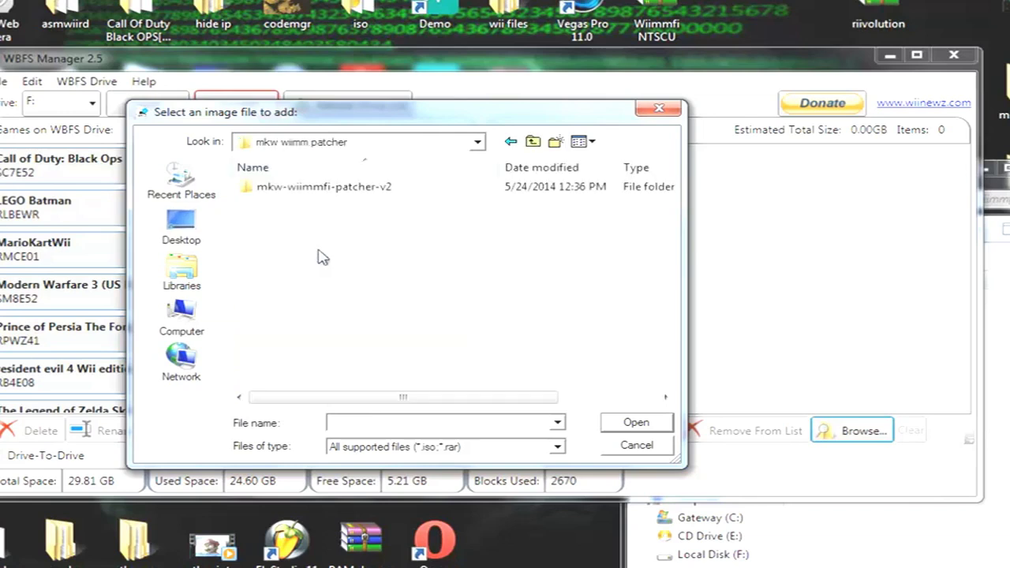
double_click(303, 189)
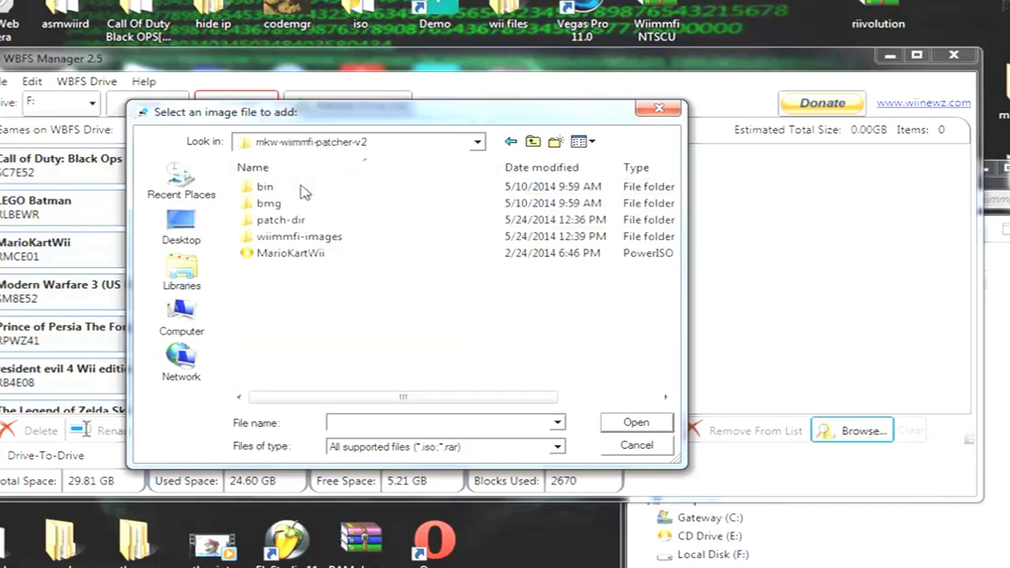
double_click(338, 237)
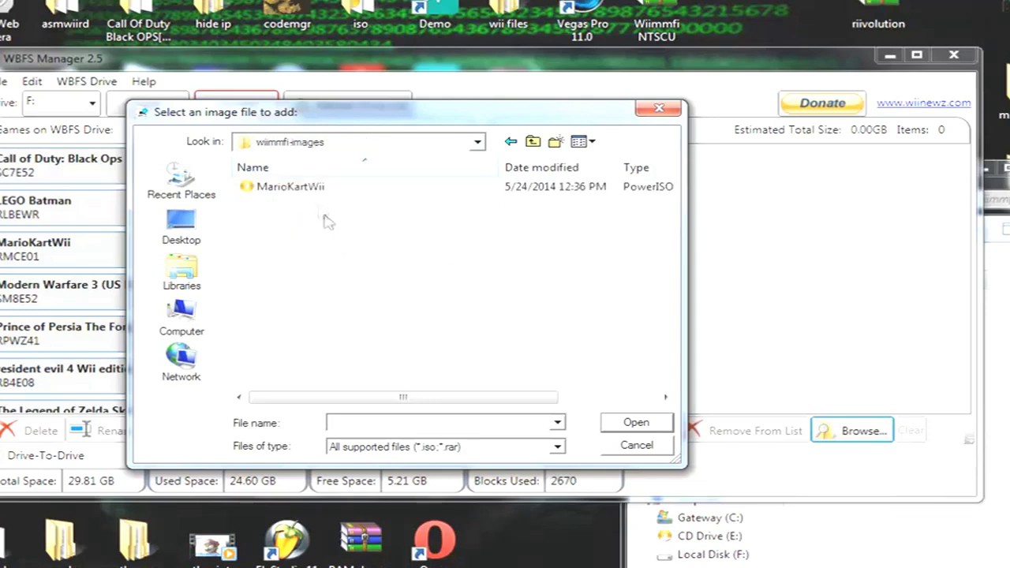
click(312, 189)
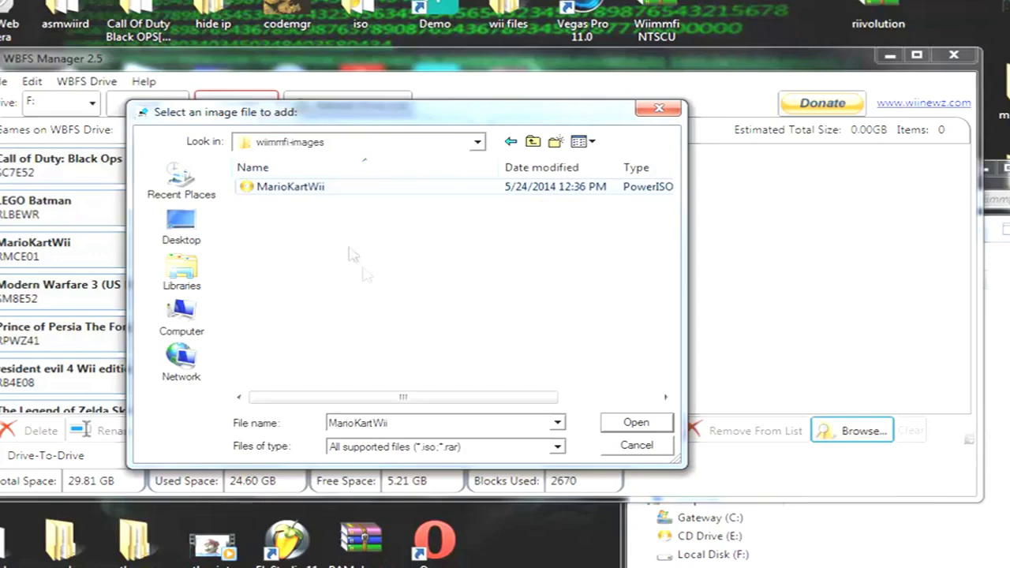
click(637, 426)
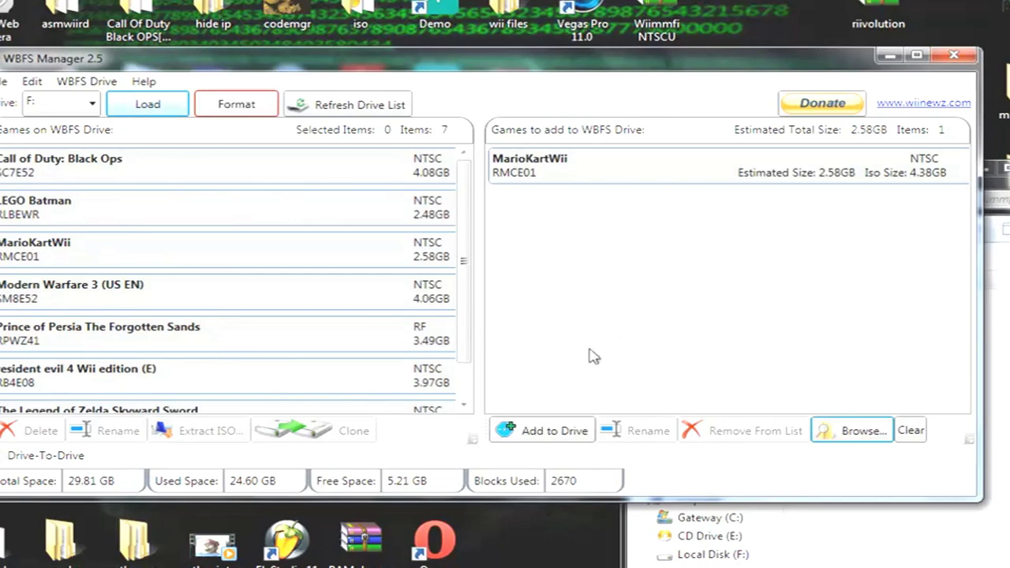
click(533, 433)
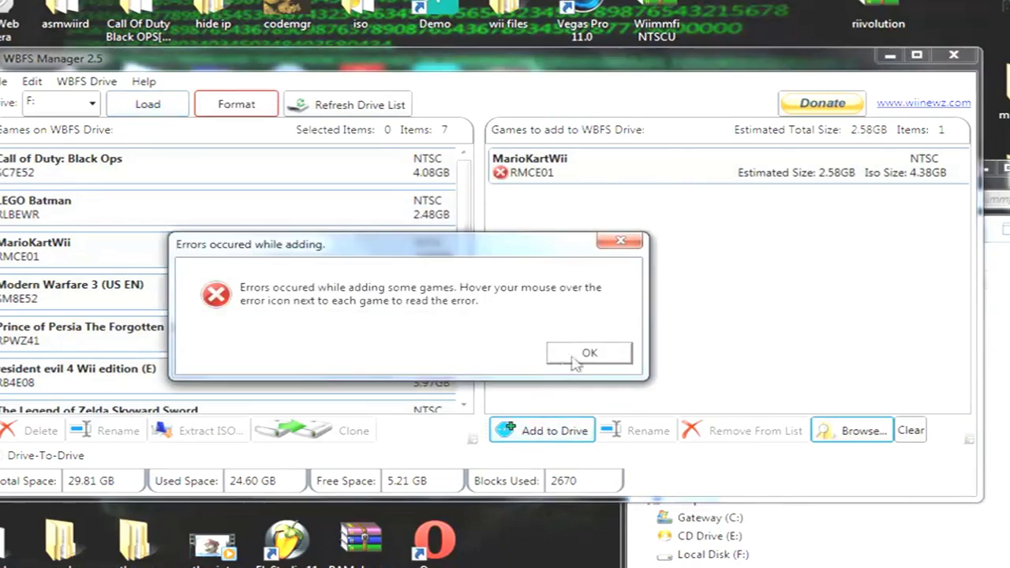
click(589, 354)
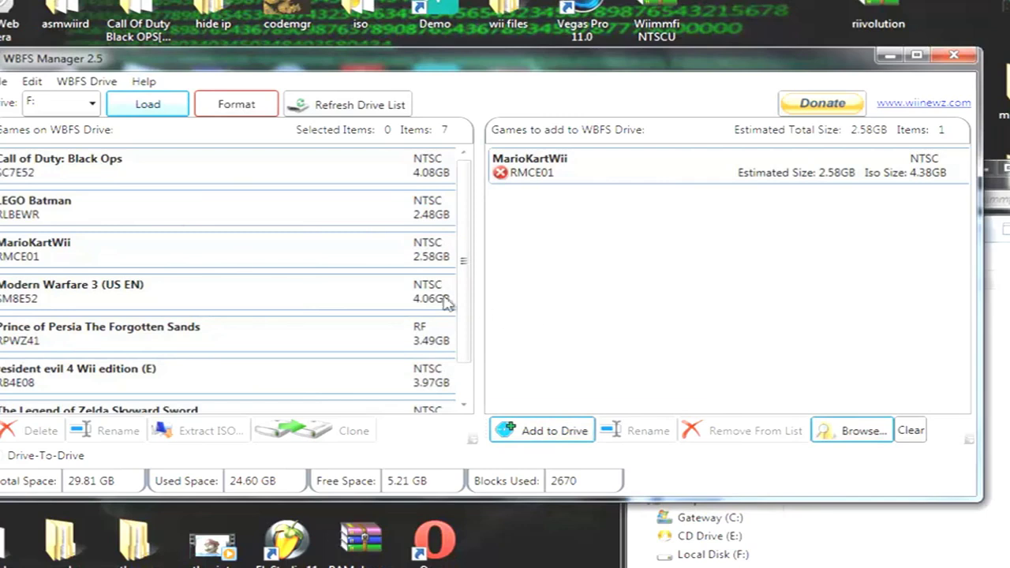
right_click(245, 256)
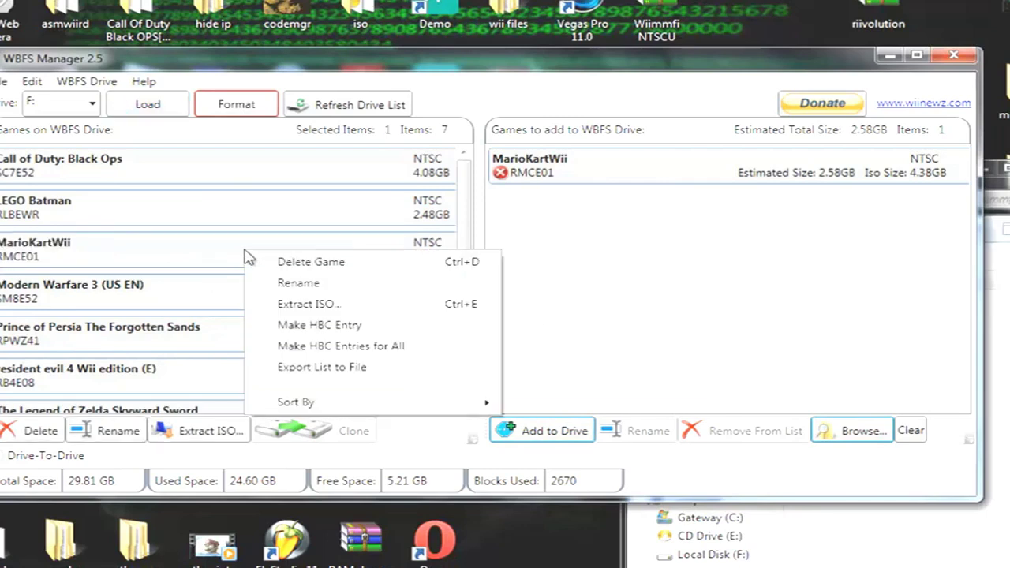
click(294, 265)
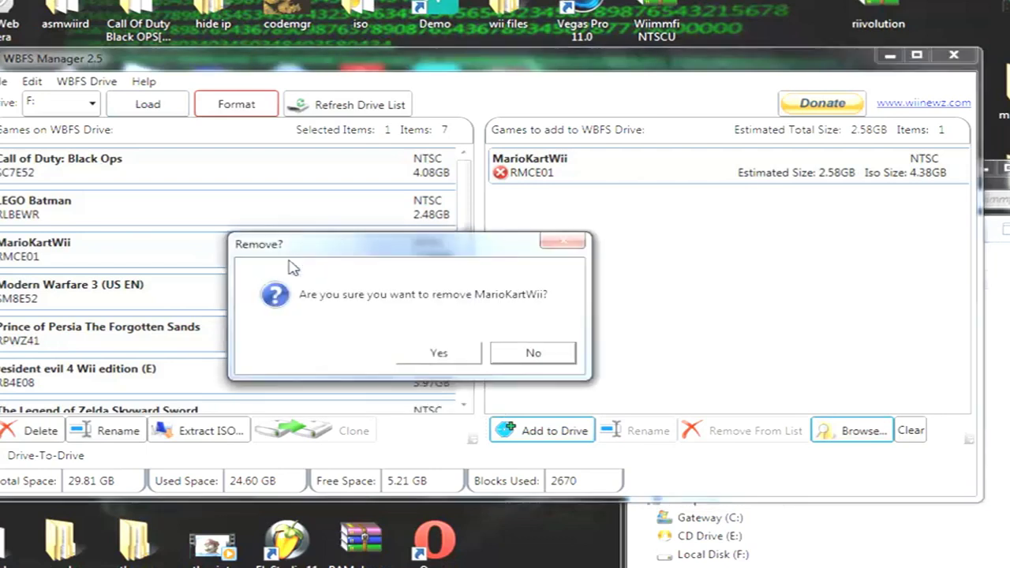
click(435, 354)
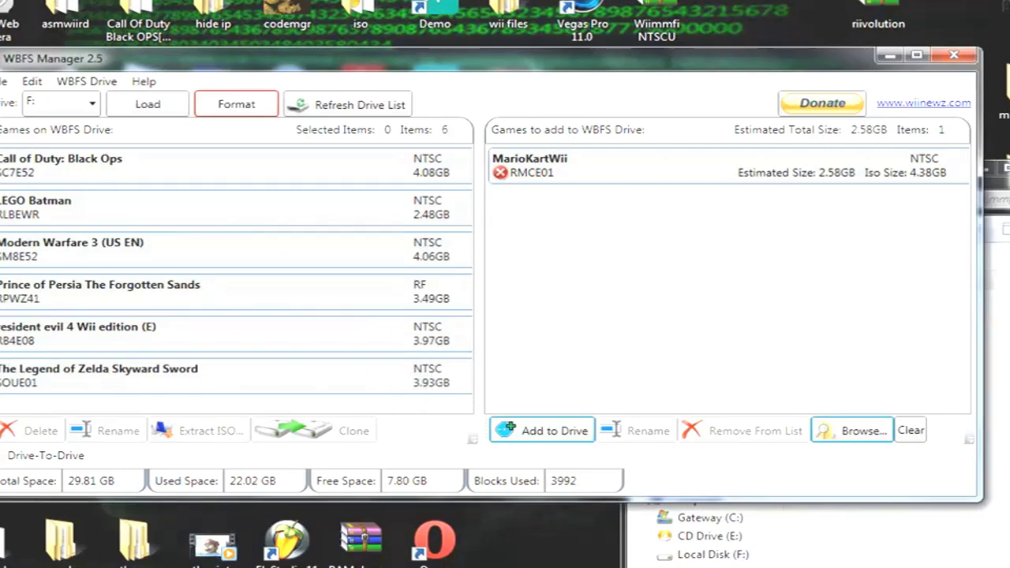
key(alt+Tab)
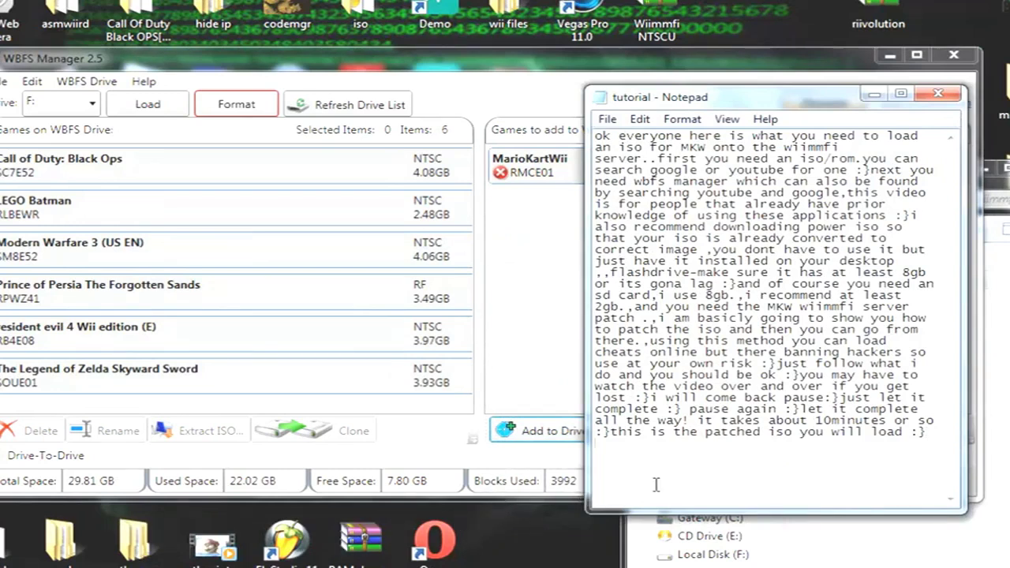
text(woops!)
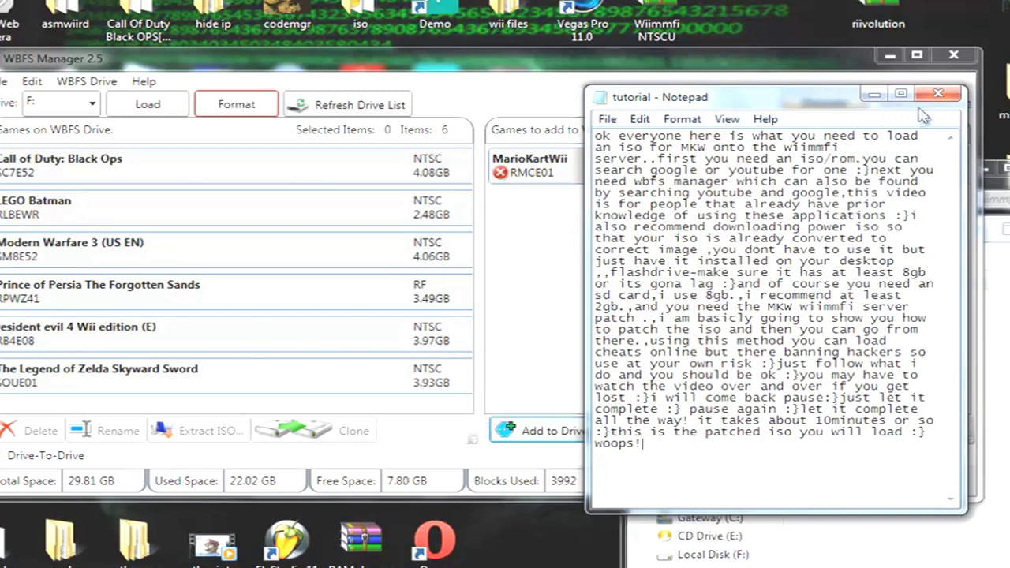
click(873, 95)
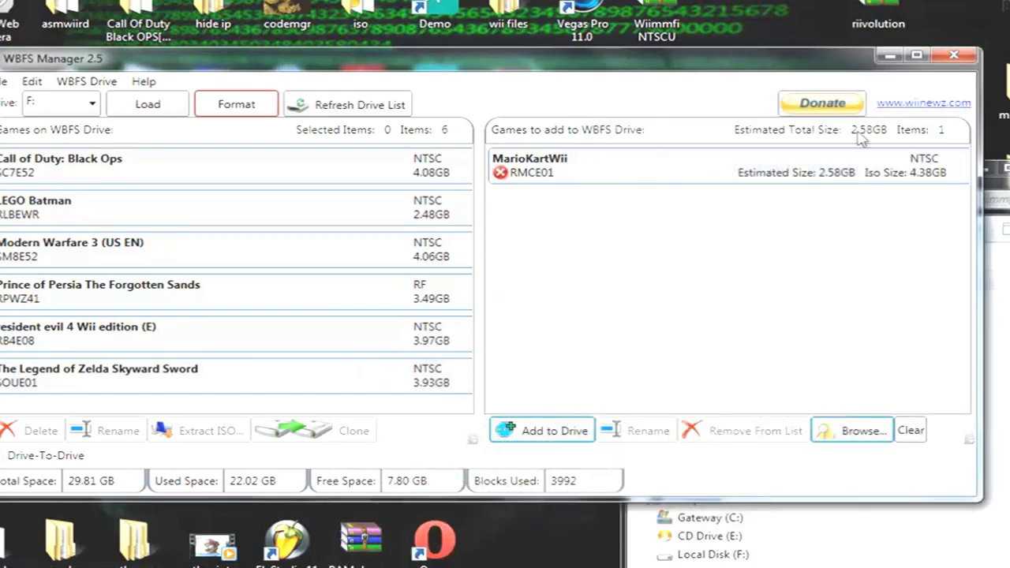
click(563, 433)
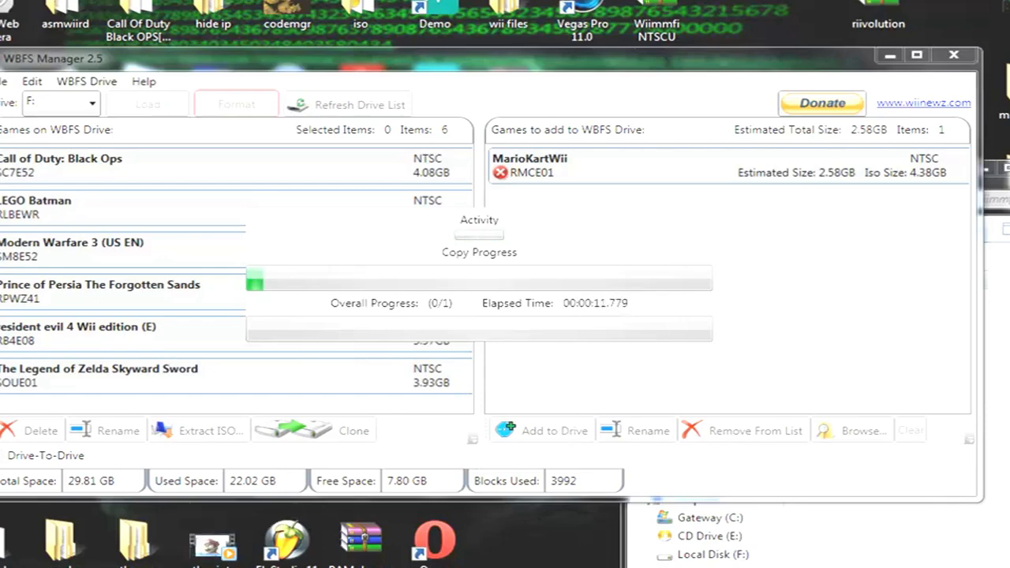
key(alt+Tab)
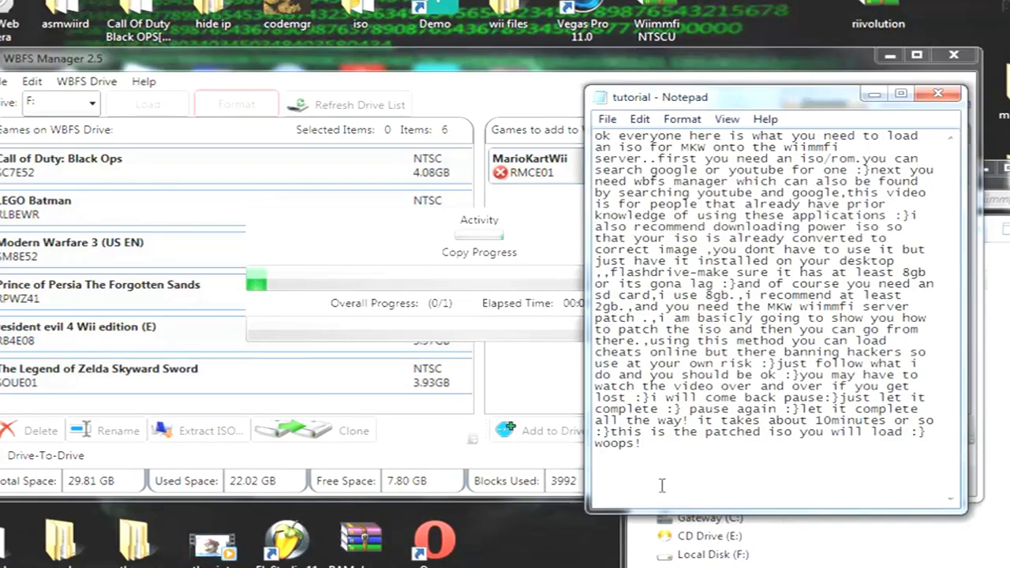
text(pause :})
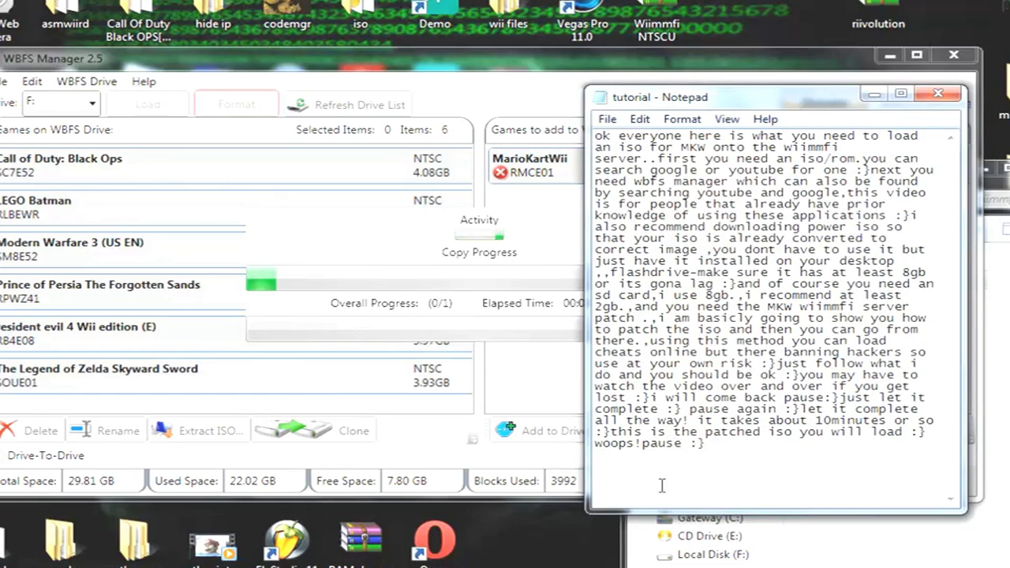
click(872, 95)
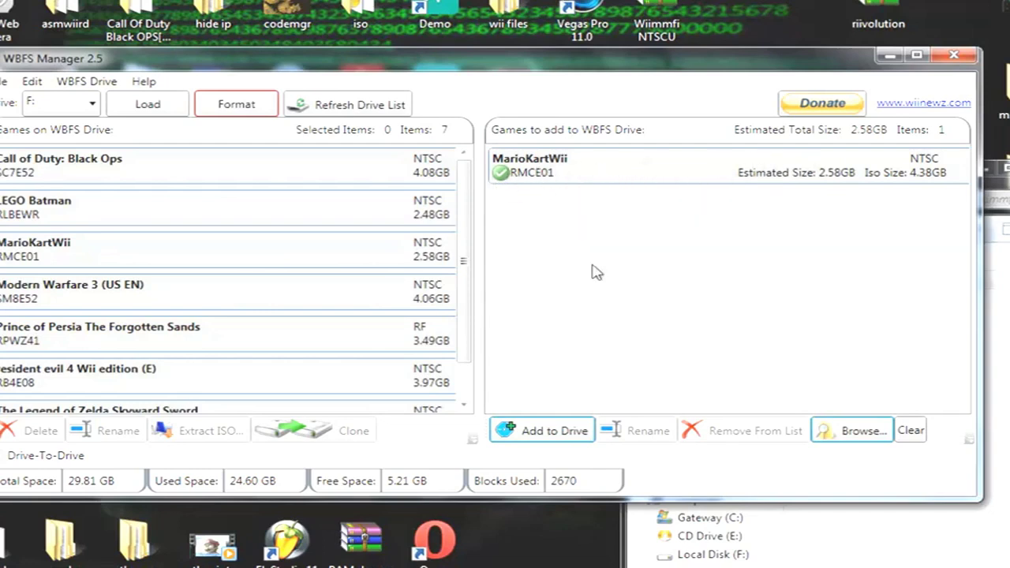
click(532, 436)
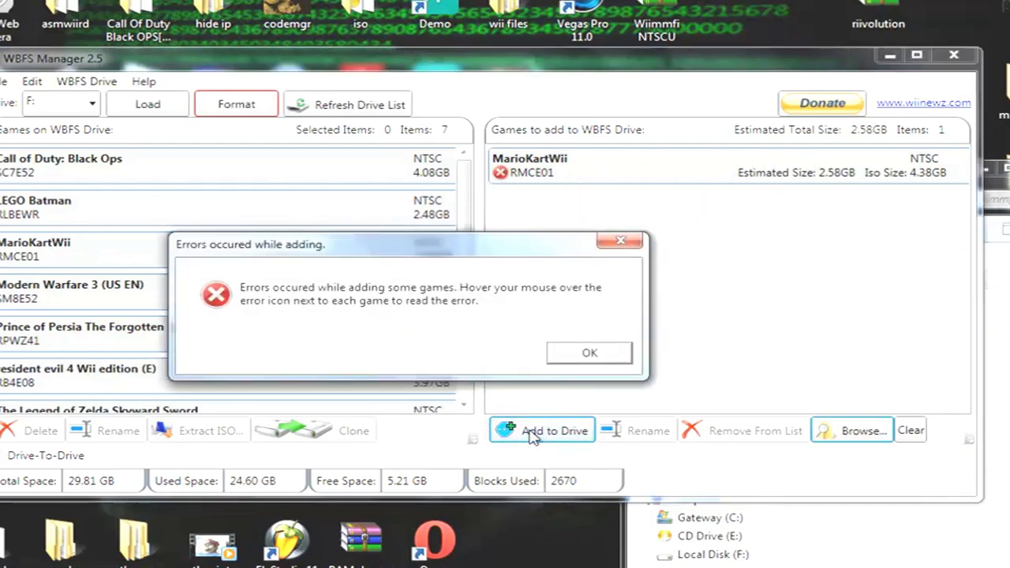
click(581, 357)
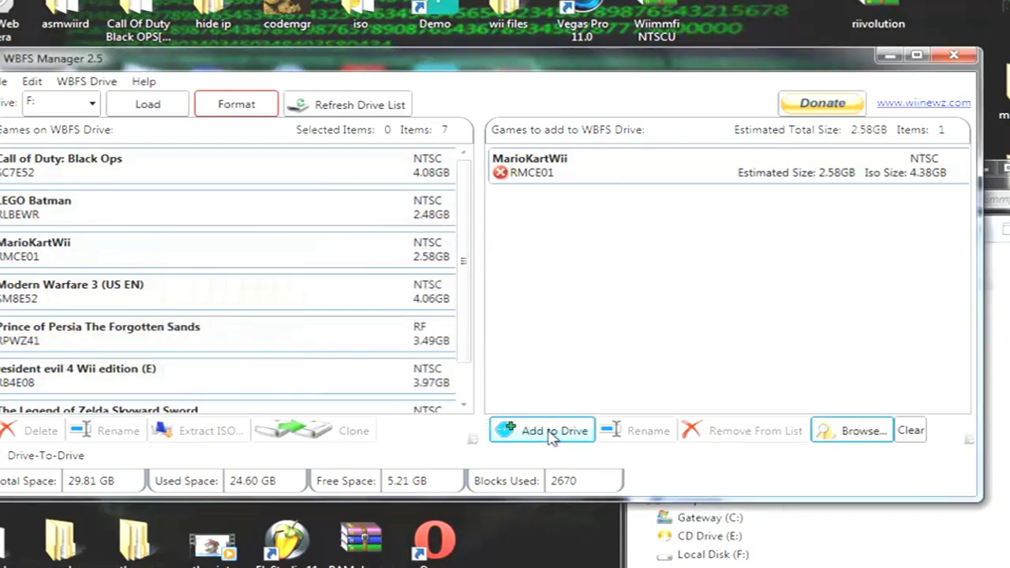
click(465, 406)
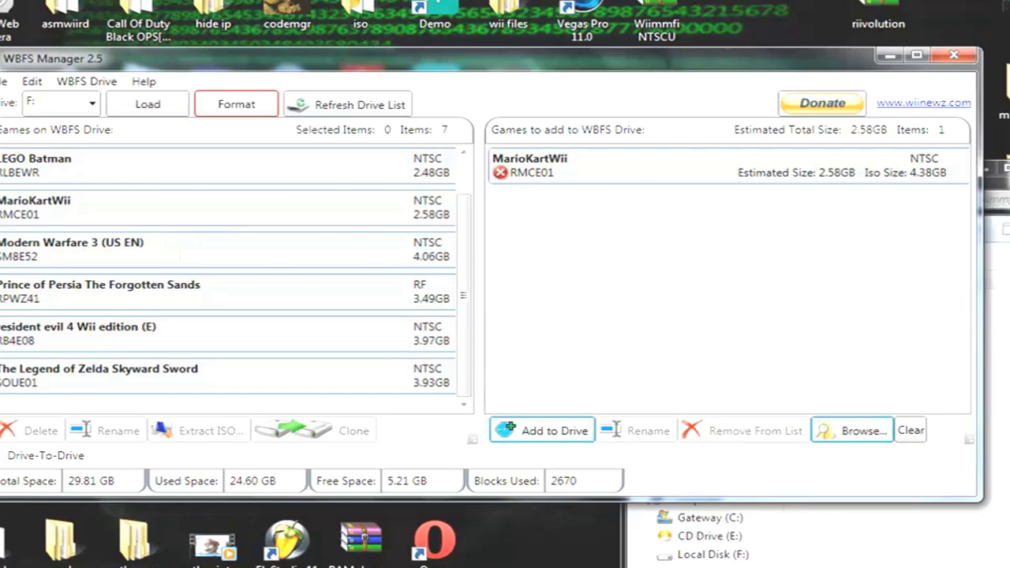
click(191, 517)
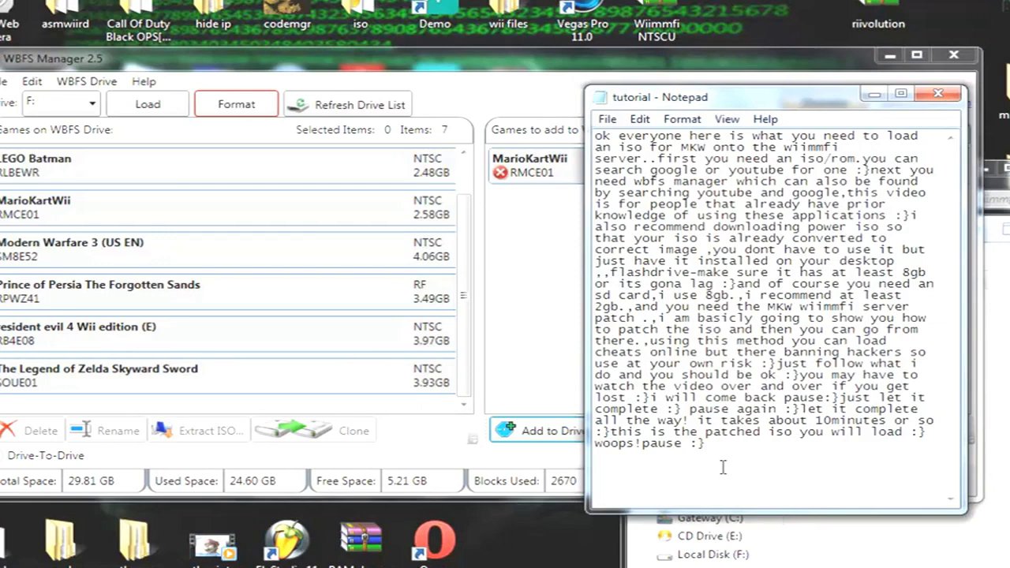
text(oop)
text(s again :} i already a)
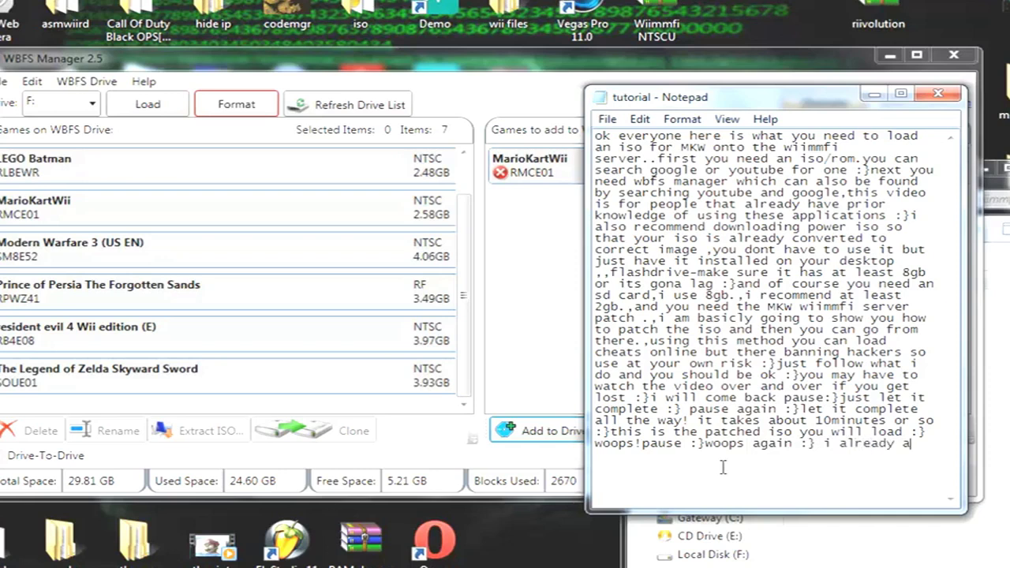
text(dded it to drive)
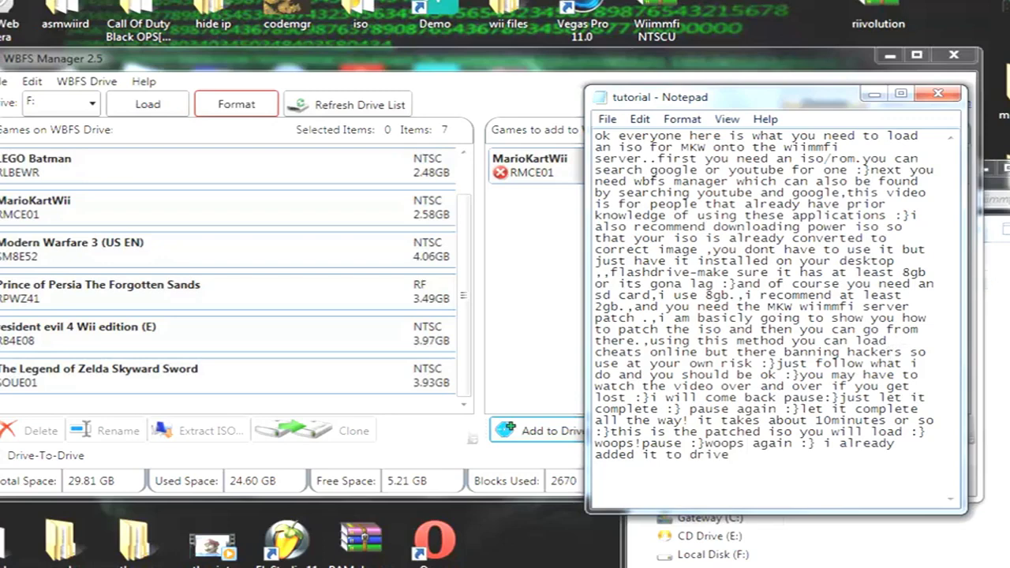
click(876, 95)
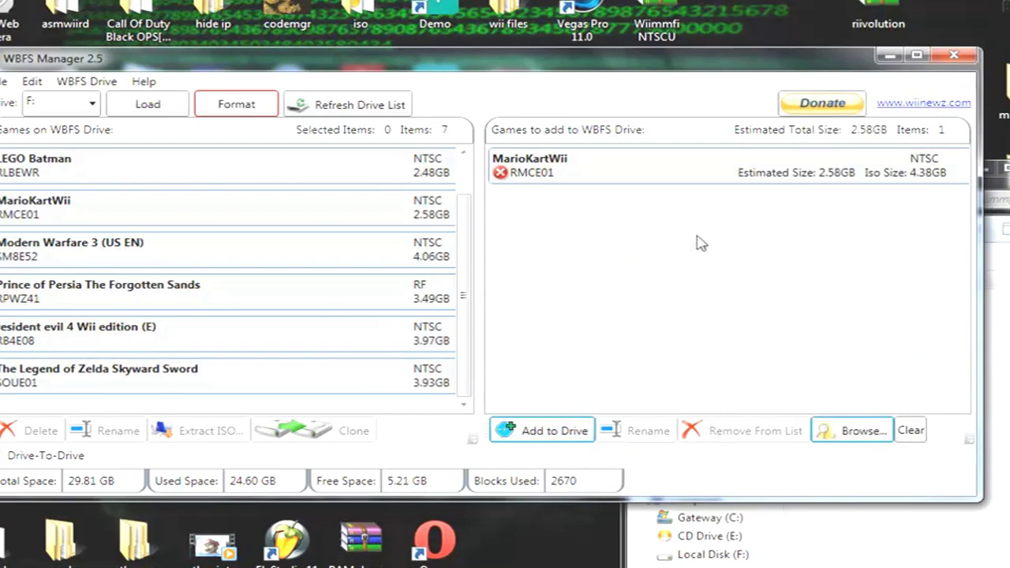
click(614, 174)
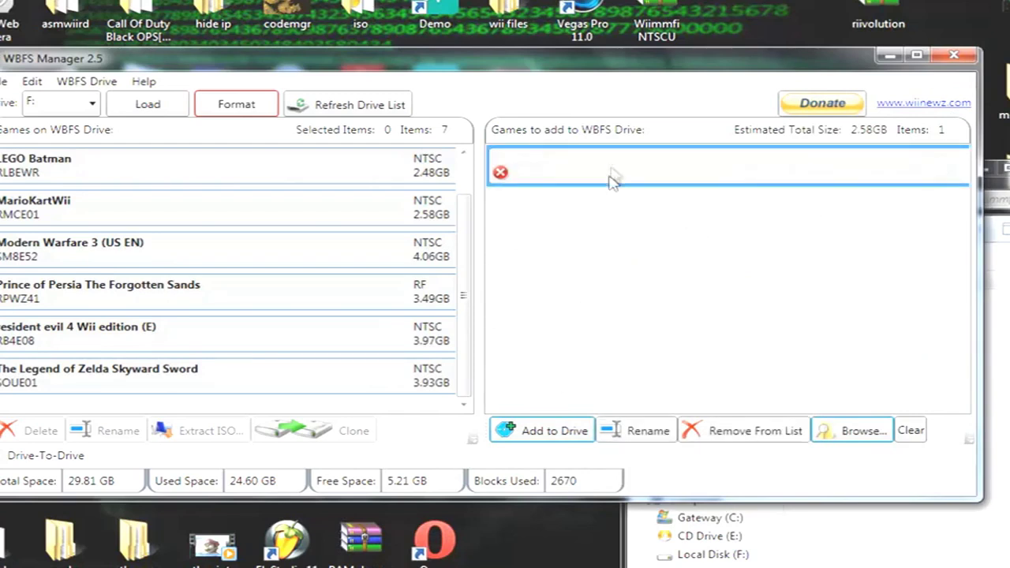
click(753, 433)
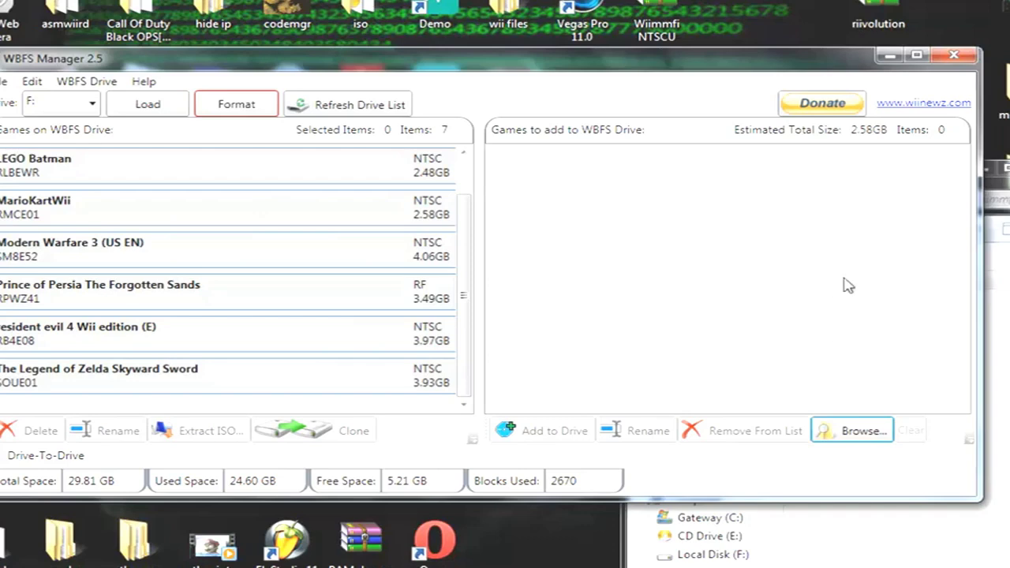
click(953, 56)
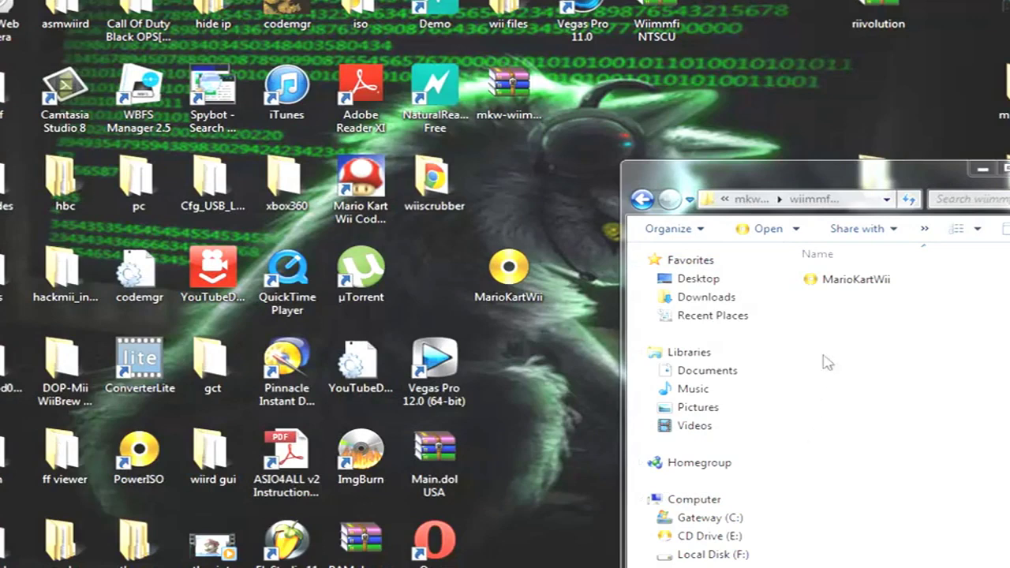
click(812, 183)
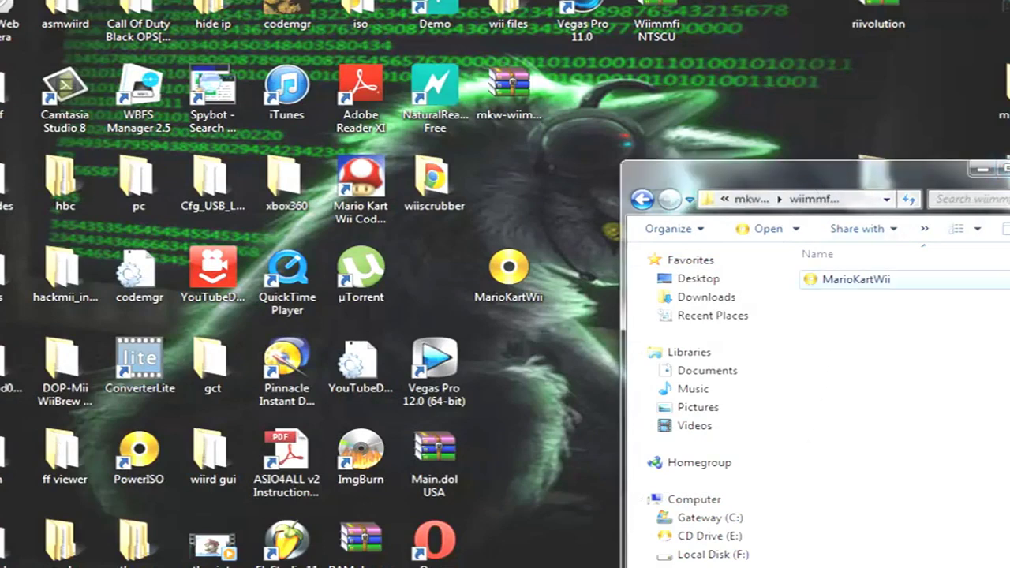
key(alt+F4)
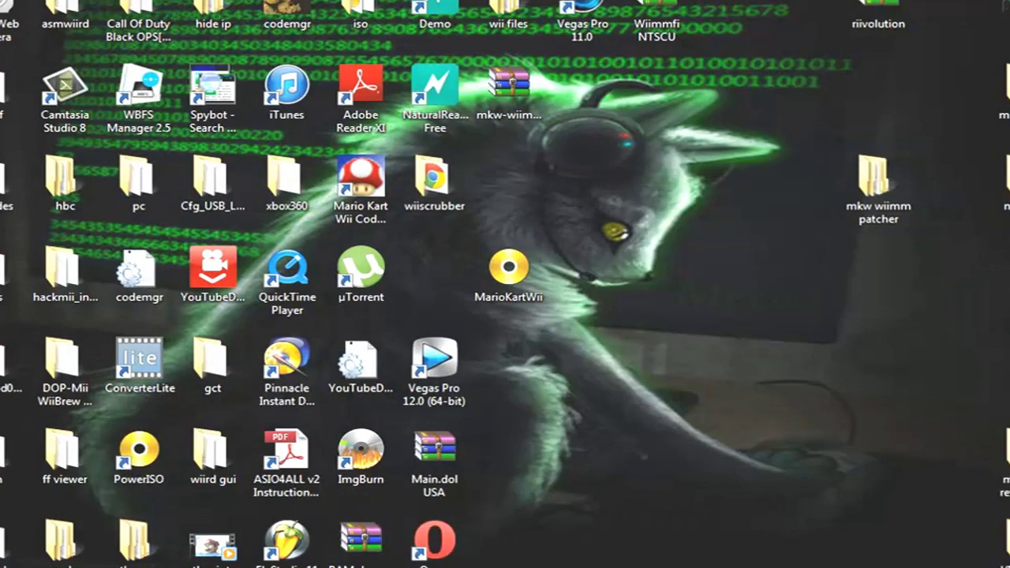
click(361, 561)
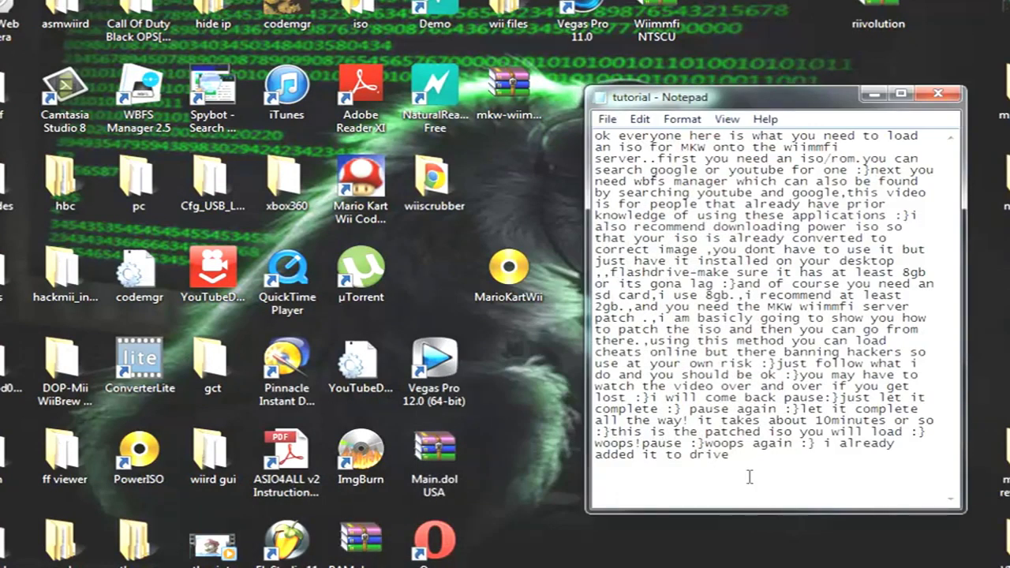
text(then just use )
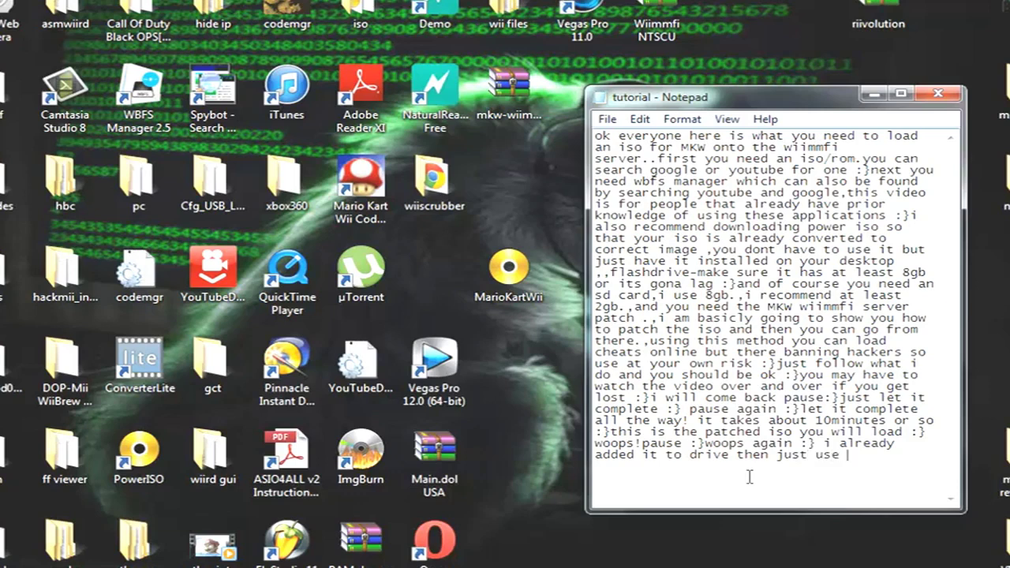
text(your loader and )
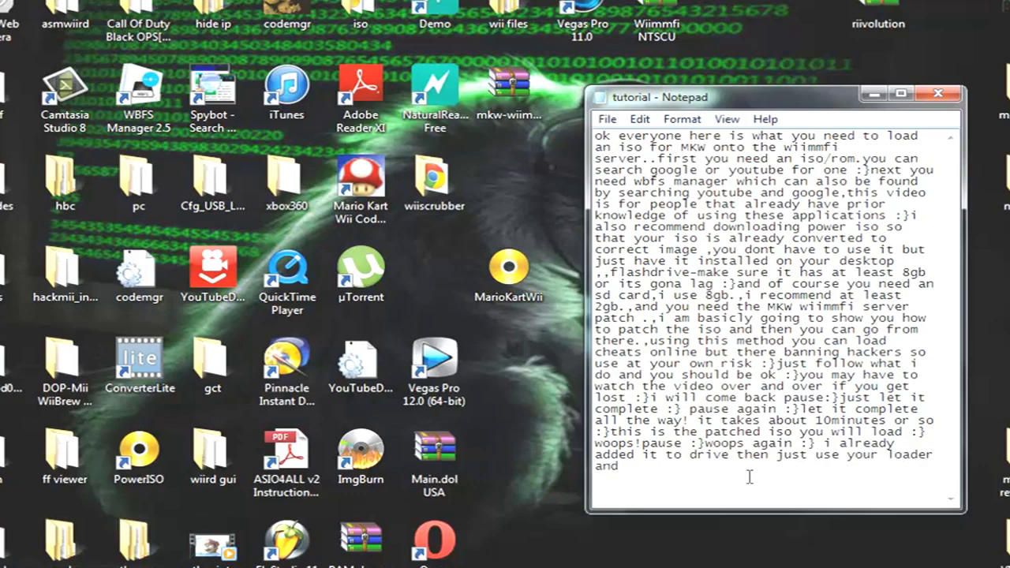
text(your good to go.:} sorr)
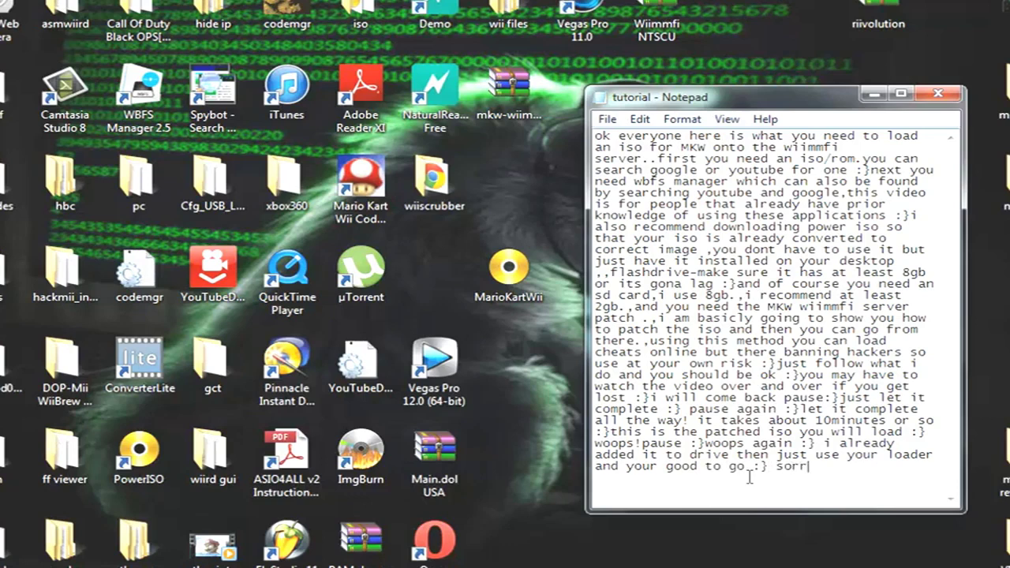
text(y about the woo)
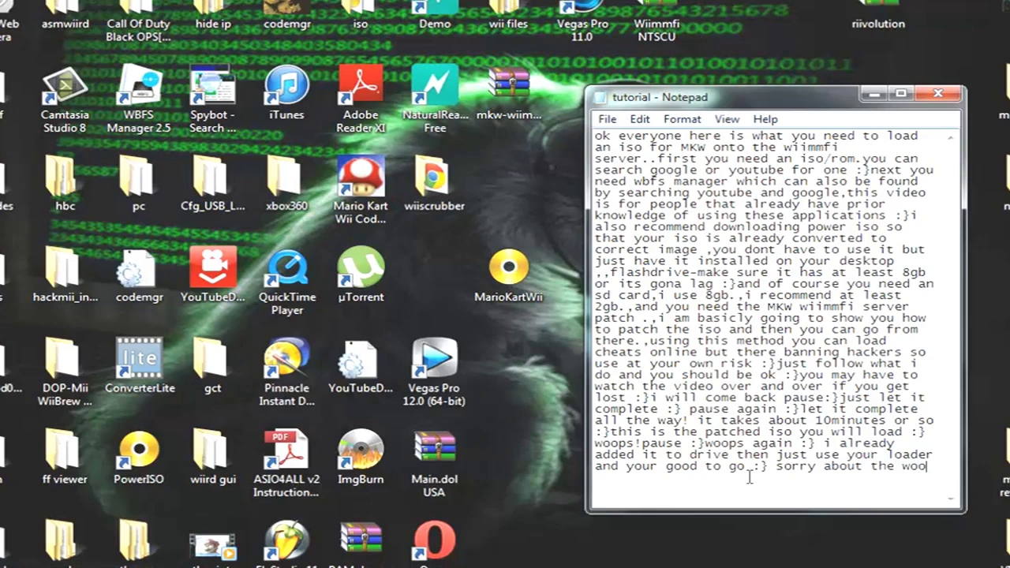
text(ps :})
text( if you ne)
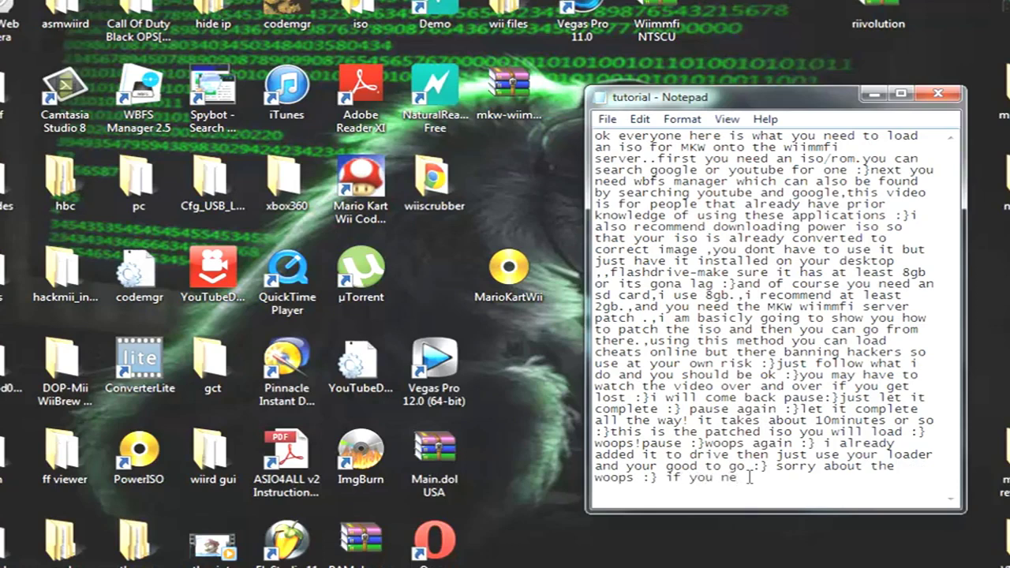
text(ed help ju)
text(t ask)
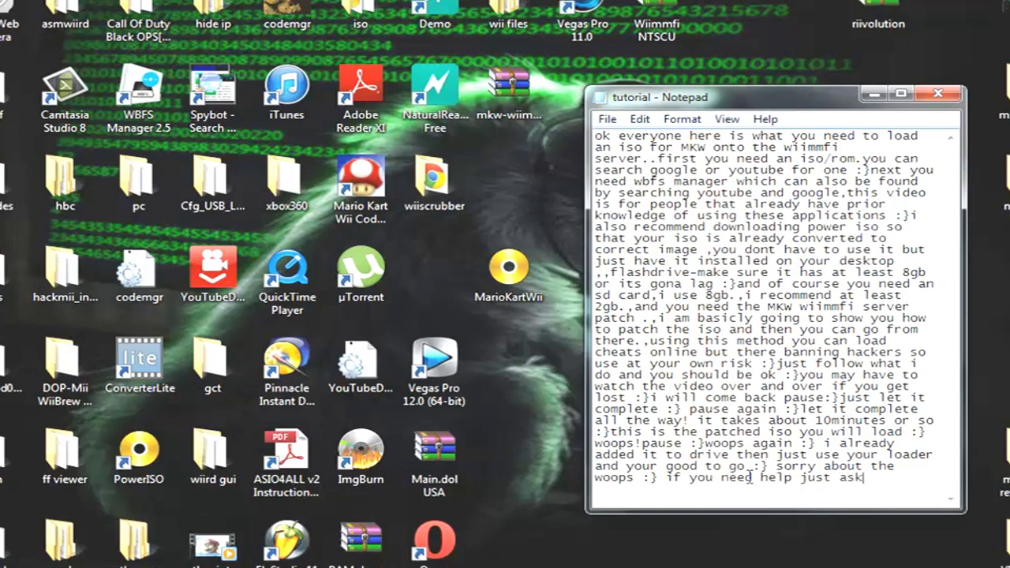
text( :})
text(thanks for w)
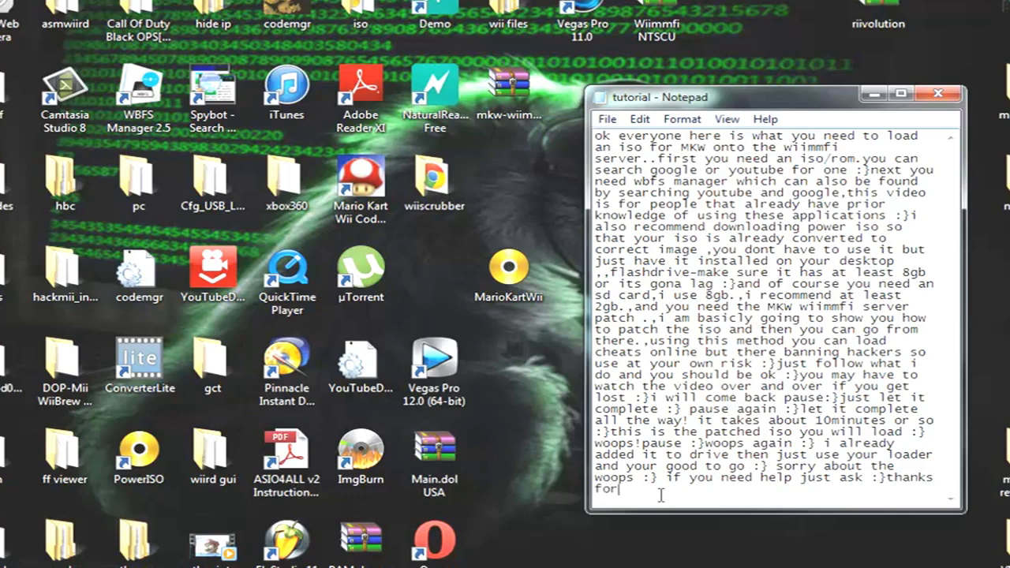
text(at)
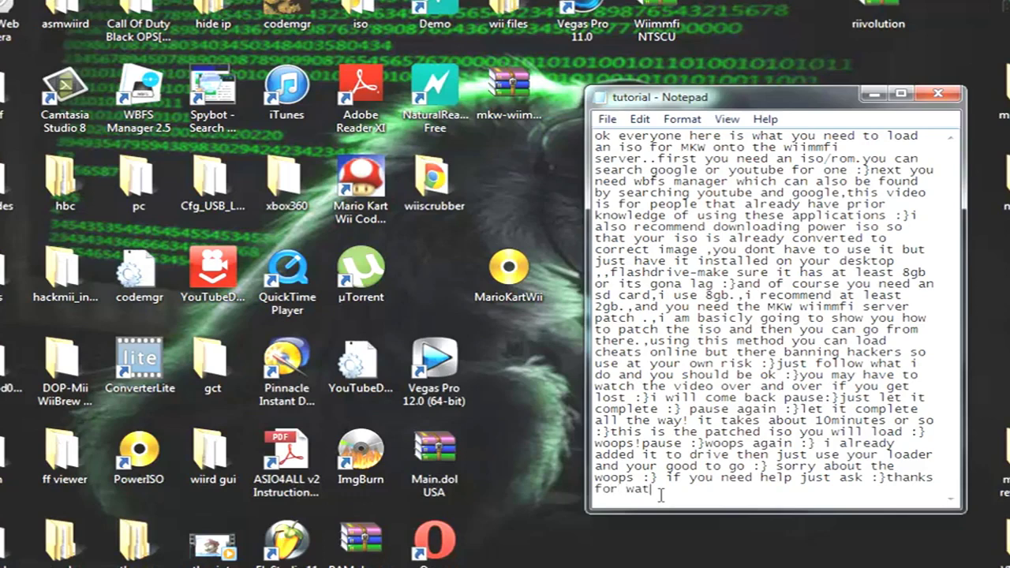